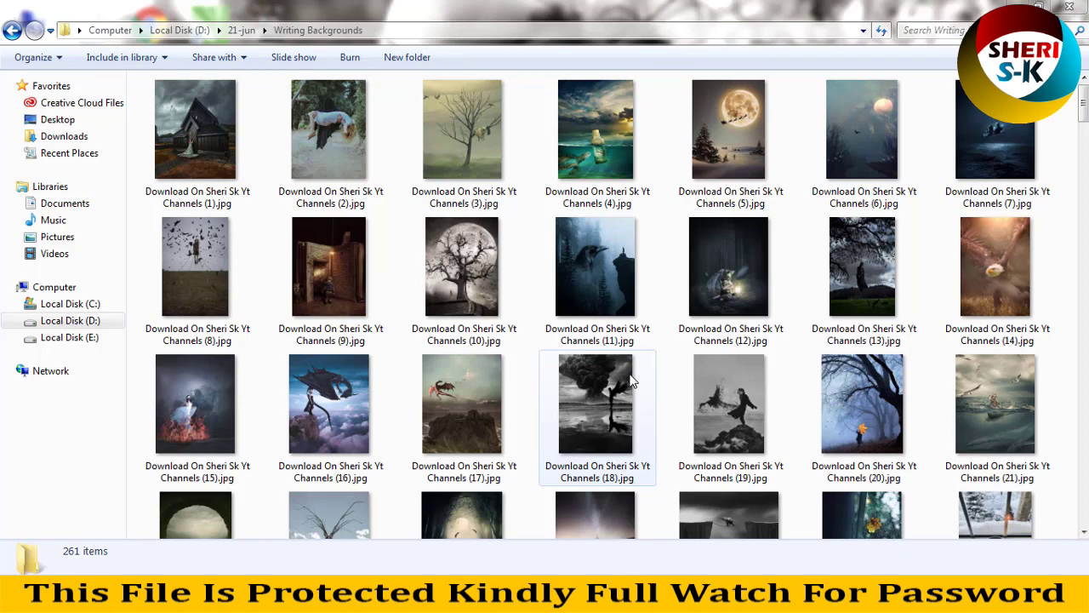
Browse the 261 Writing Backgrounds thumbnails and open Channels (1).jpg in Windows Photo Viewer
scroll(1082, 103, down, 1)
scroll(1082, 102, down, 2)
scroll(1083, 103, down, 2)
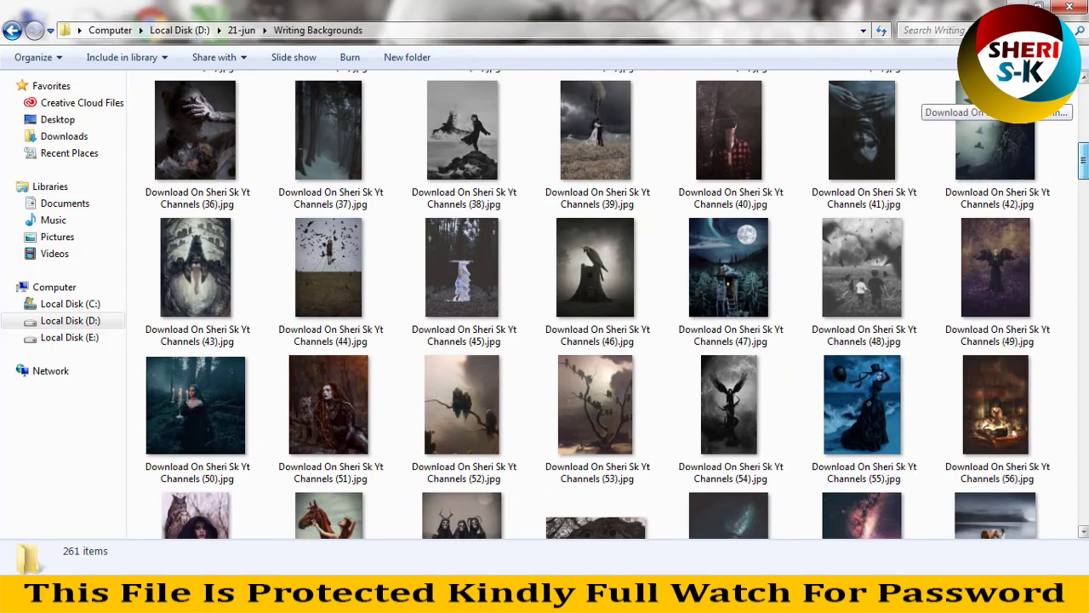
scroll(900, 326, down, 5)
scroll(900, 326, down, 2)
scroll(851, 341, down, 5)
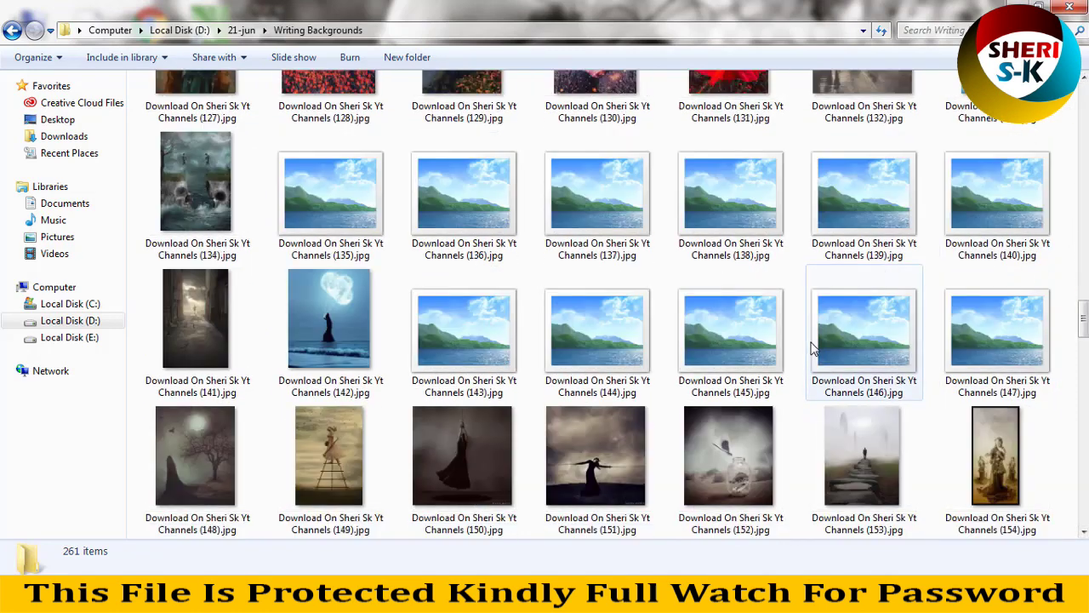
scroll(813, 349, down, 2)
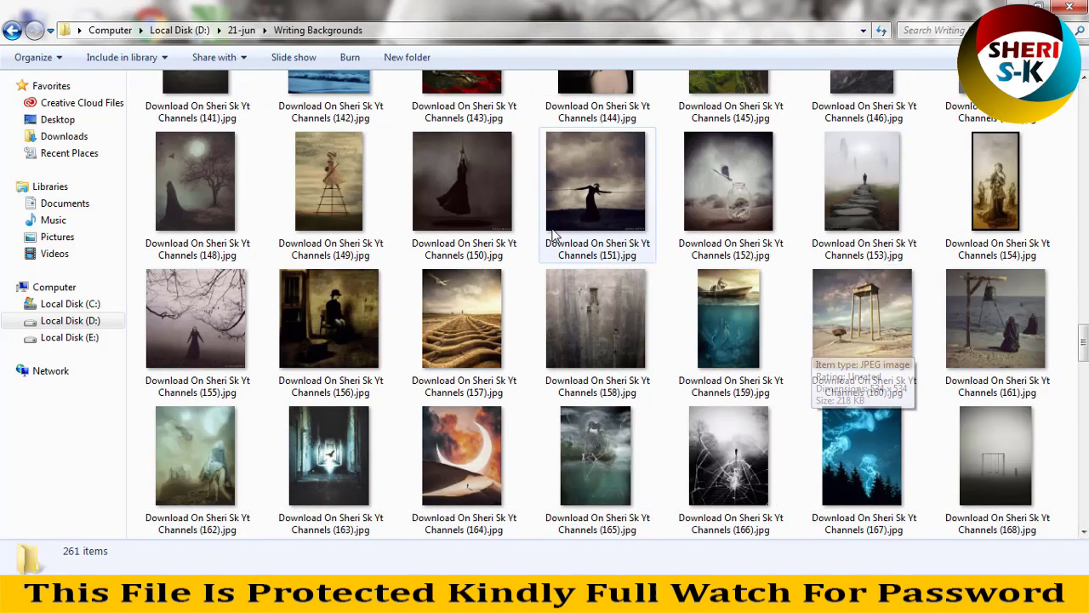
scroll(332, 200, up, 5)
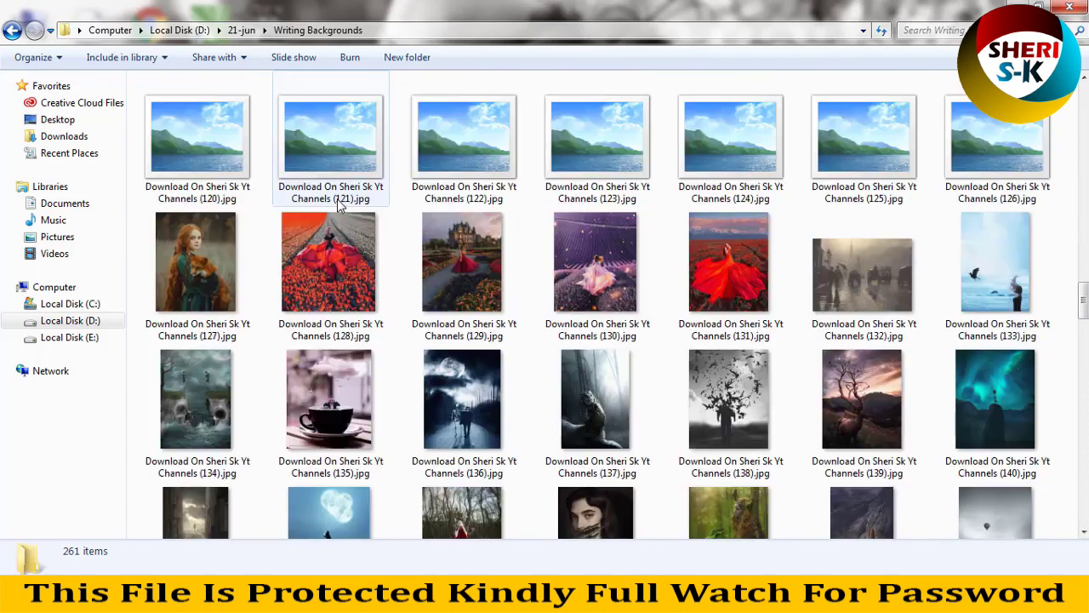
scroll(341, 209, up, 15)
double_click(191, 131)
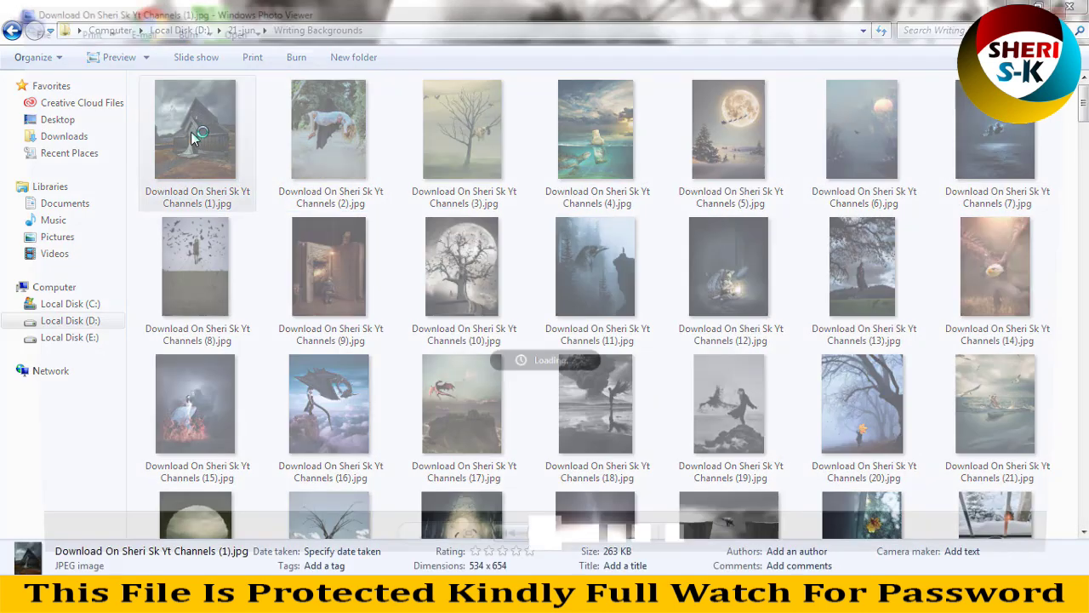
Page through the background photos up to Channels (55).jpg, then close the viewer
key(Right)
key(Right)
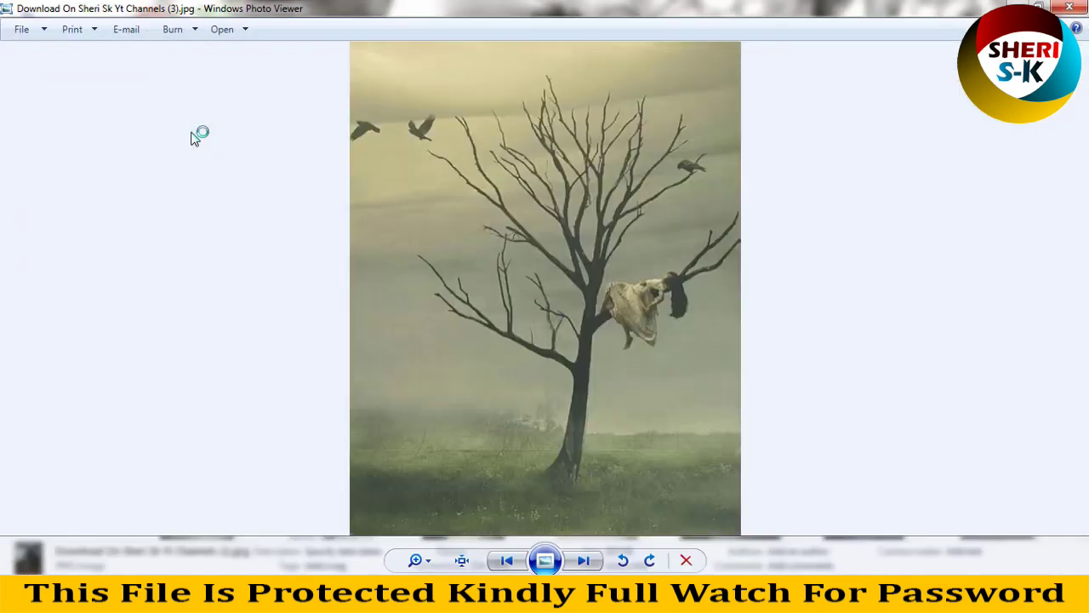
key(Right)
key(Right)
key(Right)
key(Right)
key(Right)
key(Right)
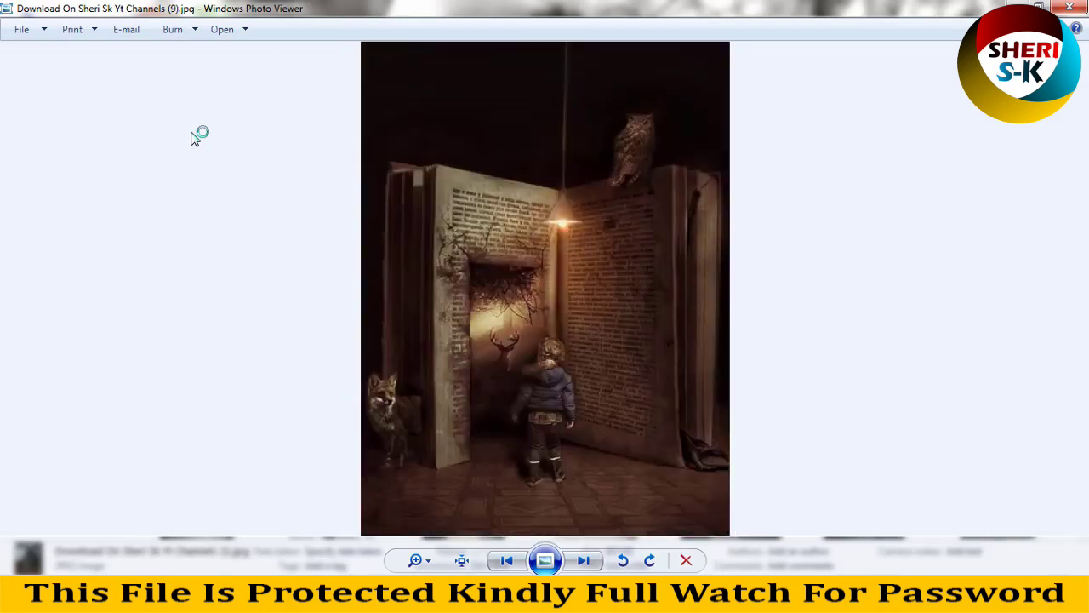
key(Right)
key(Right)
key(Right)
key(Right)
key(Right)
key(Right)
key(Right)
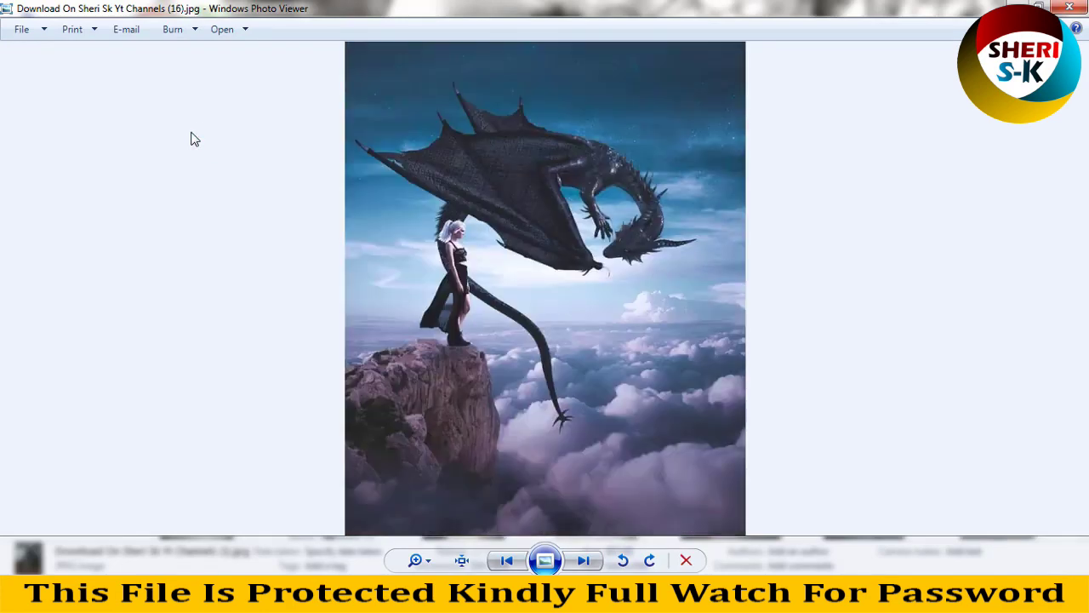
key(Right)
key(Right)
key(Right)
key(Right)
key(Right)
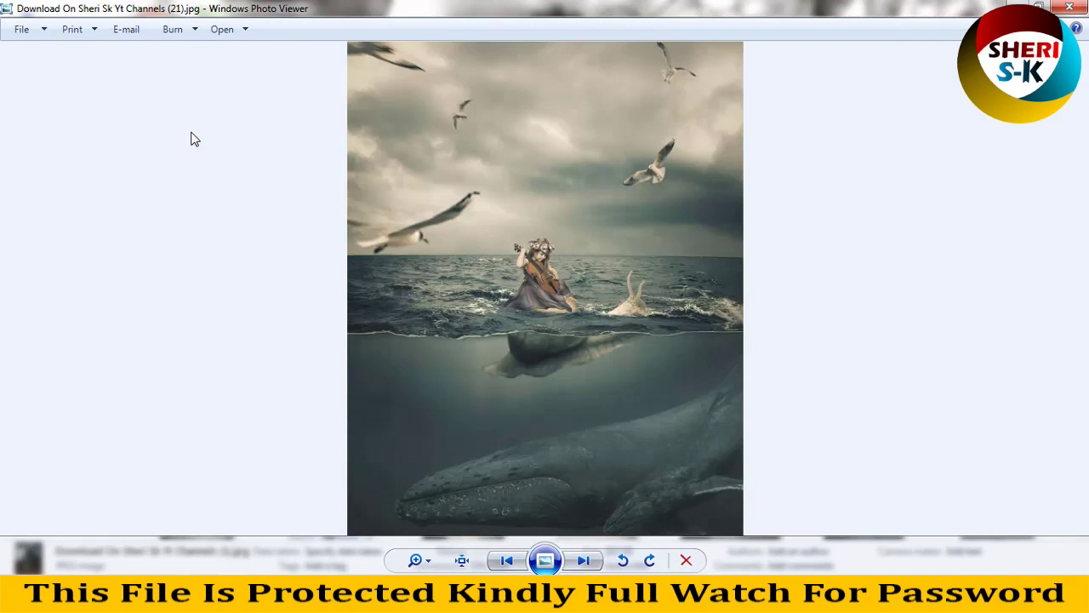
key(Right)
key(Right)
key(Right)
key(Right)
key(Right)
key(Right)
key(Right)
key(Right)
key(Right)
key(Right)
key(Right)
key(Right)
key(Right)
key(Right)
key(Right)
key(Right)
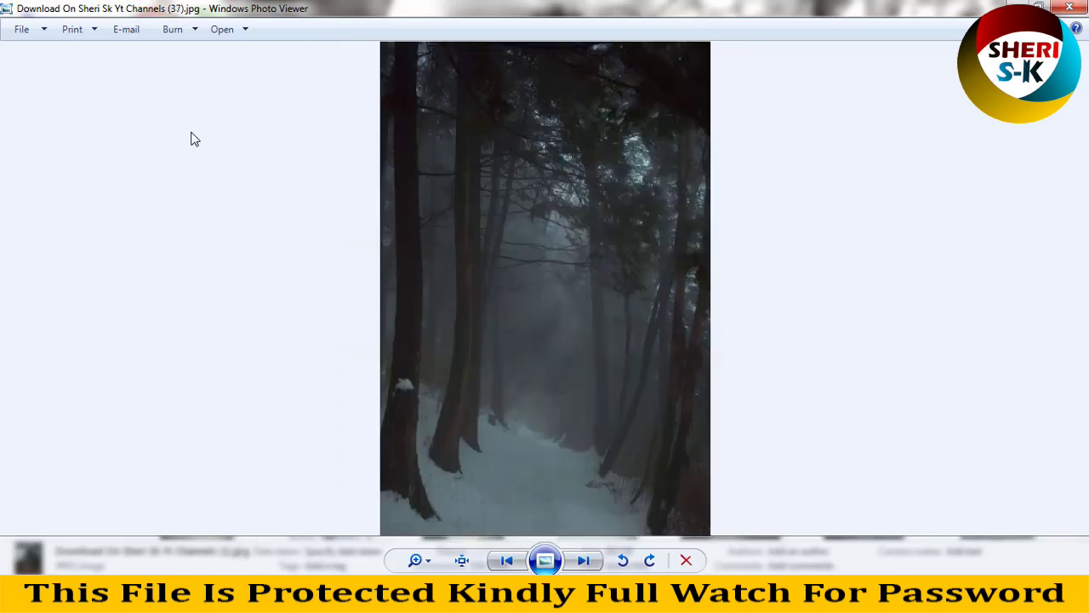
key(Right)
key(Right)
key(Right)
key(Right)
key(Right)
key(Right)
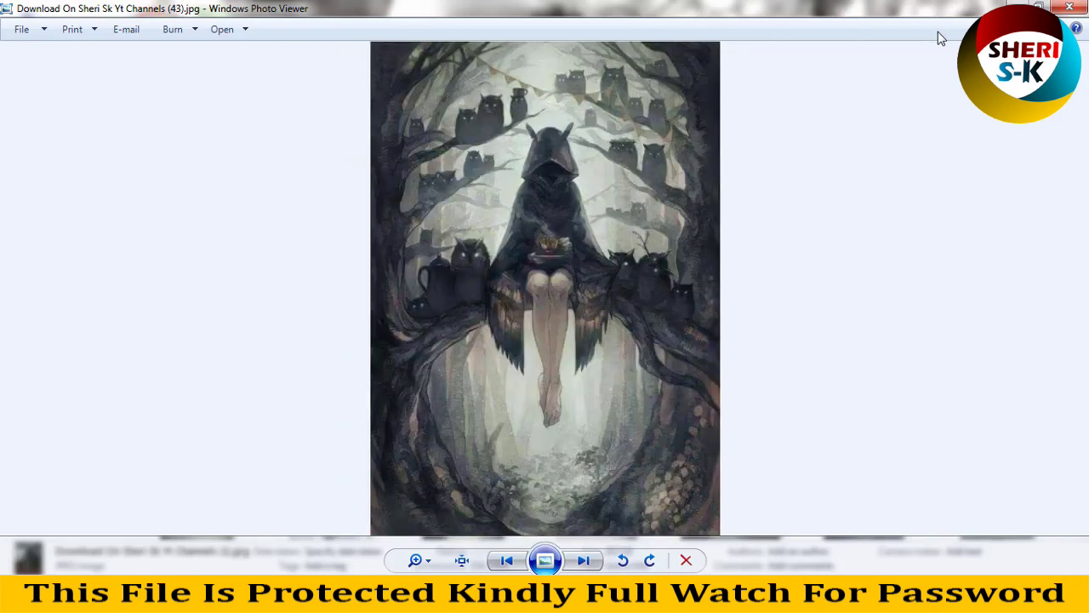
key(Right)
key(Right)
key(Right)
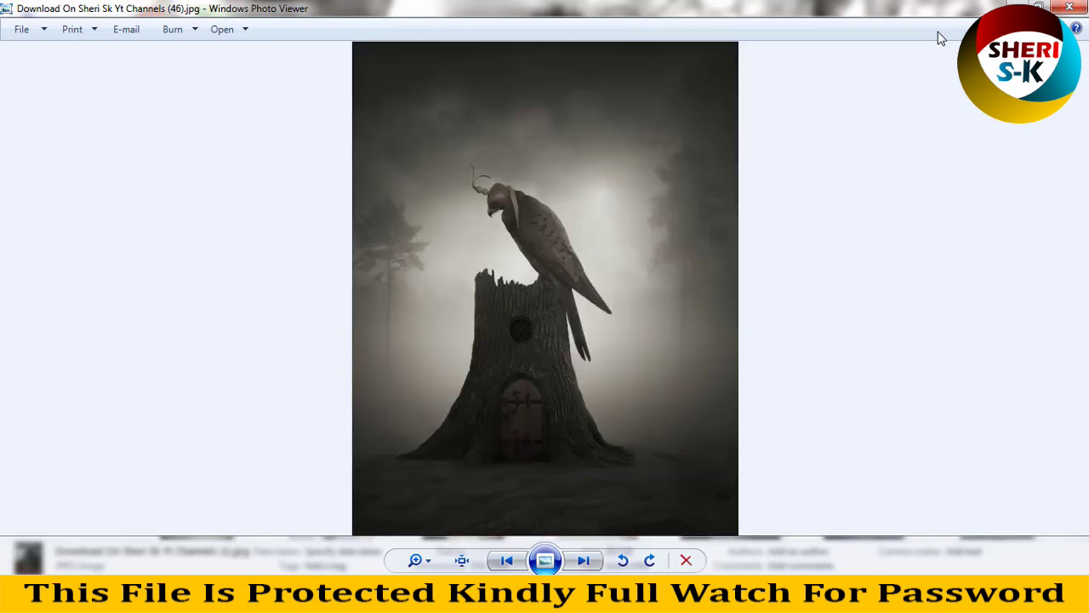
key(Right)
key(Right)
key(Right)
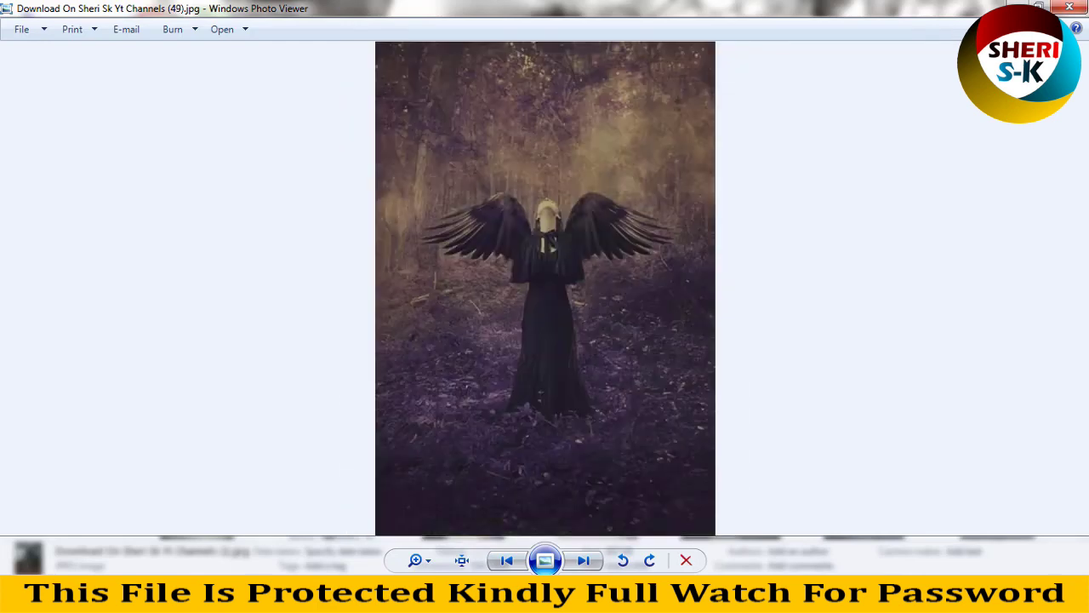
key(Right)
key(Right)
key(Right)
key(Right)
key(Right)
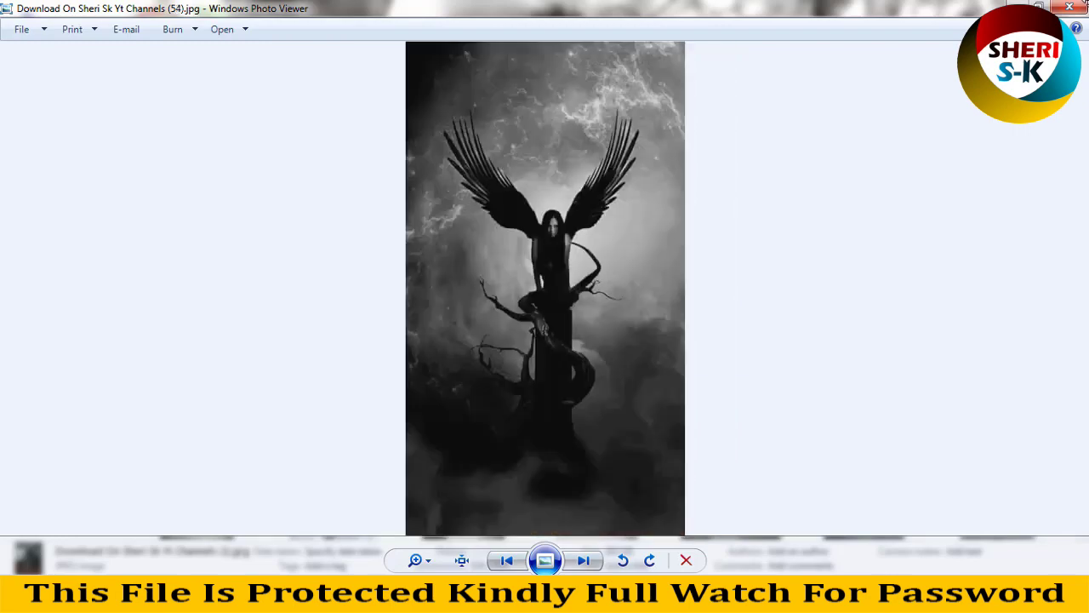
key(Right)
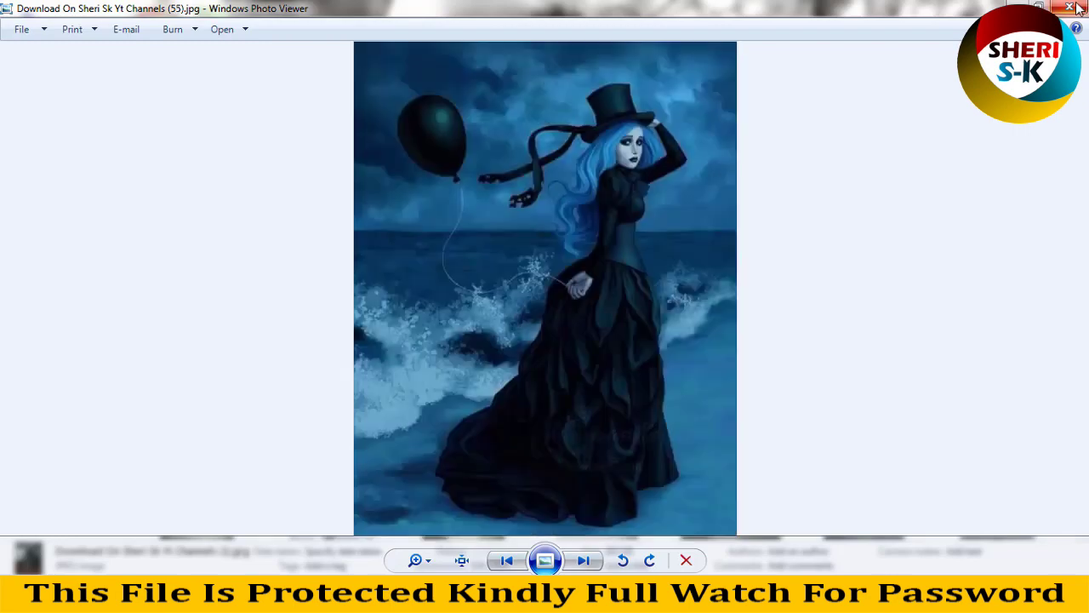
click(1070, 8)
scroll(470, 332, down, 10)
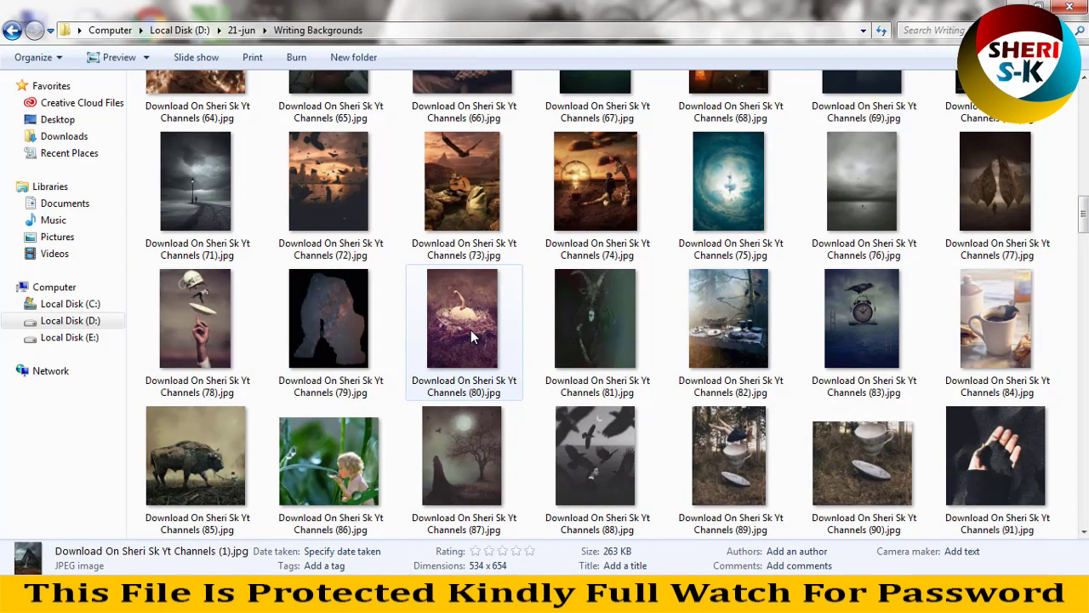
Drag the bison photo Channels (85).jpg from the folder into Photoshop
scroll(471, 330, down, 3)
click(459, 201)
click(240, 215)
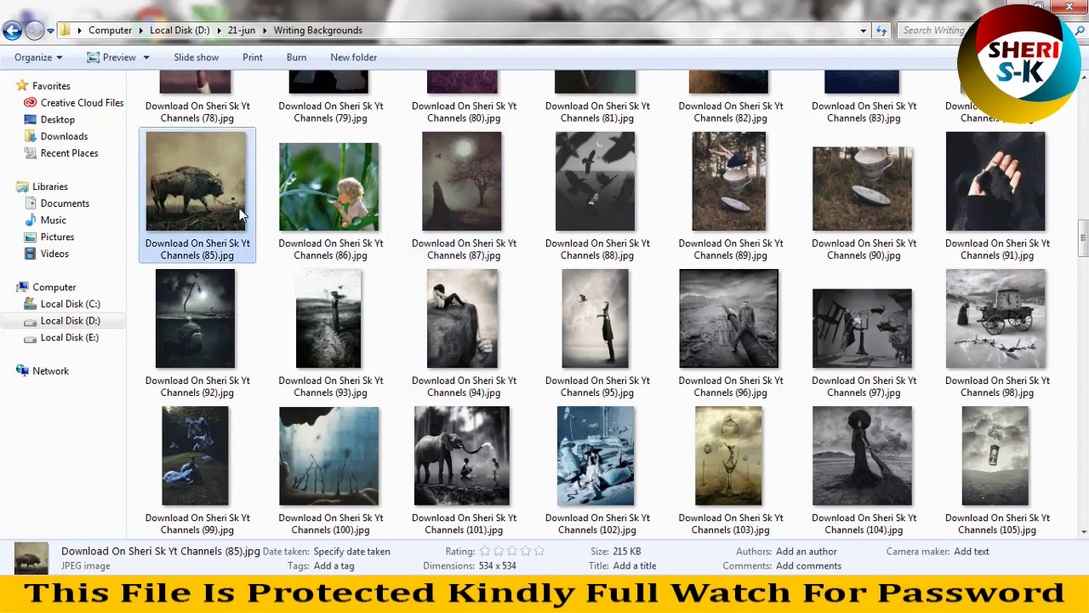
mouse_move(205, 217)
mouse_down()
mouse_move(451, 300)
mouse_move(452, 233)
mouse_up()
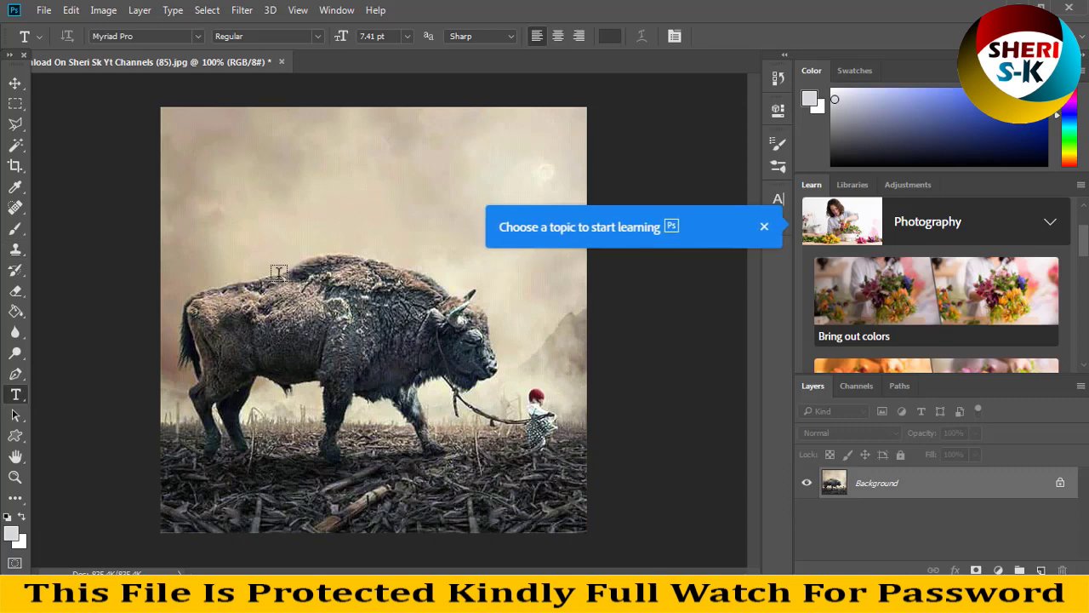
Dismiss the Learn popup and type trial text 'Lover Never Die' at 72 pt
key(ctrl+z)
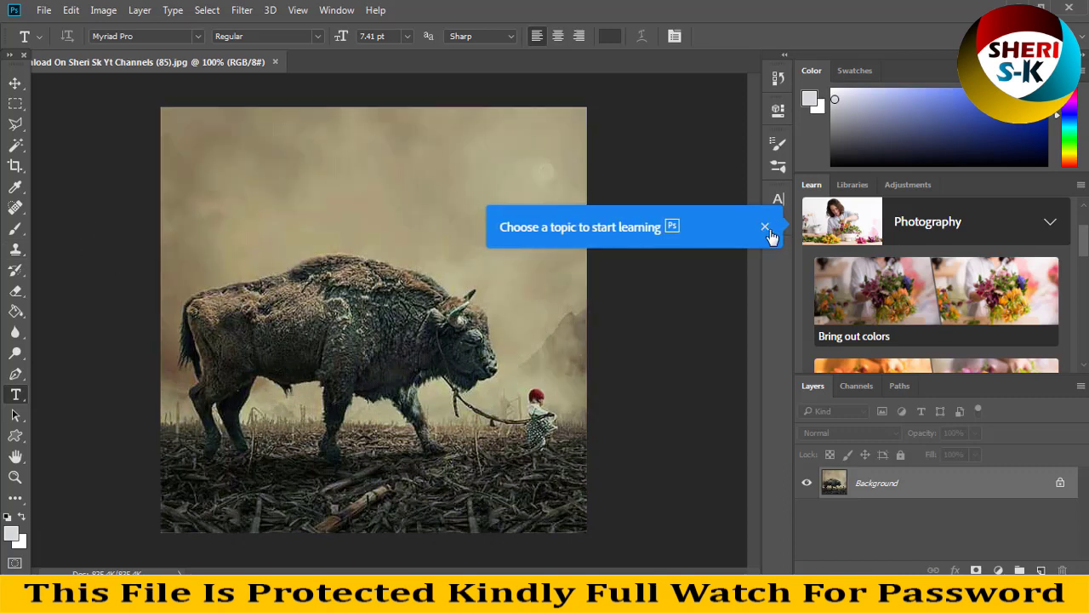
click(763, 228)
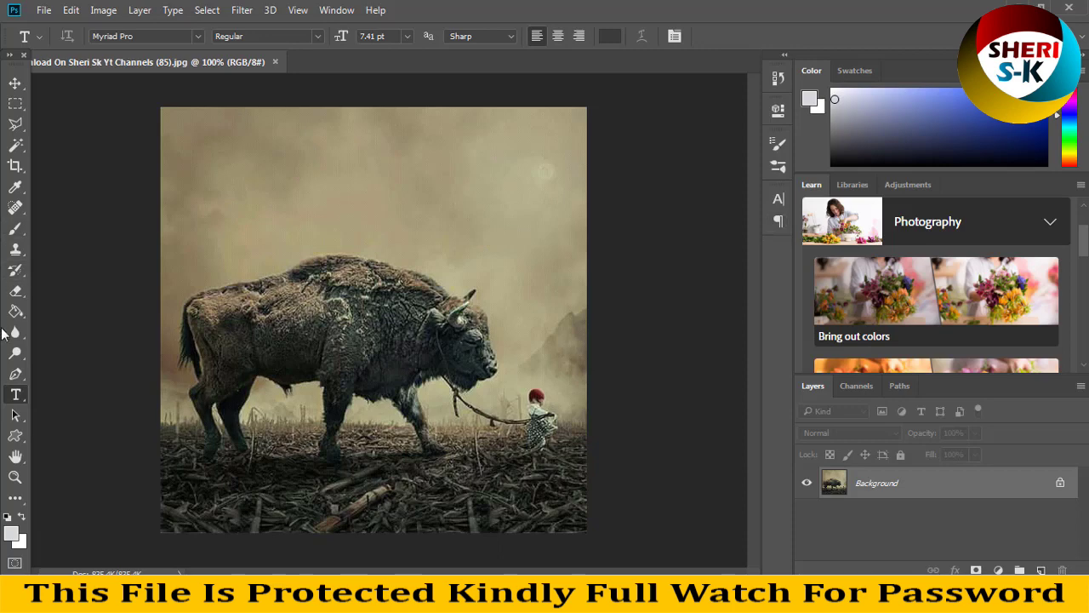
click(194, 165)
click(406, 36)
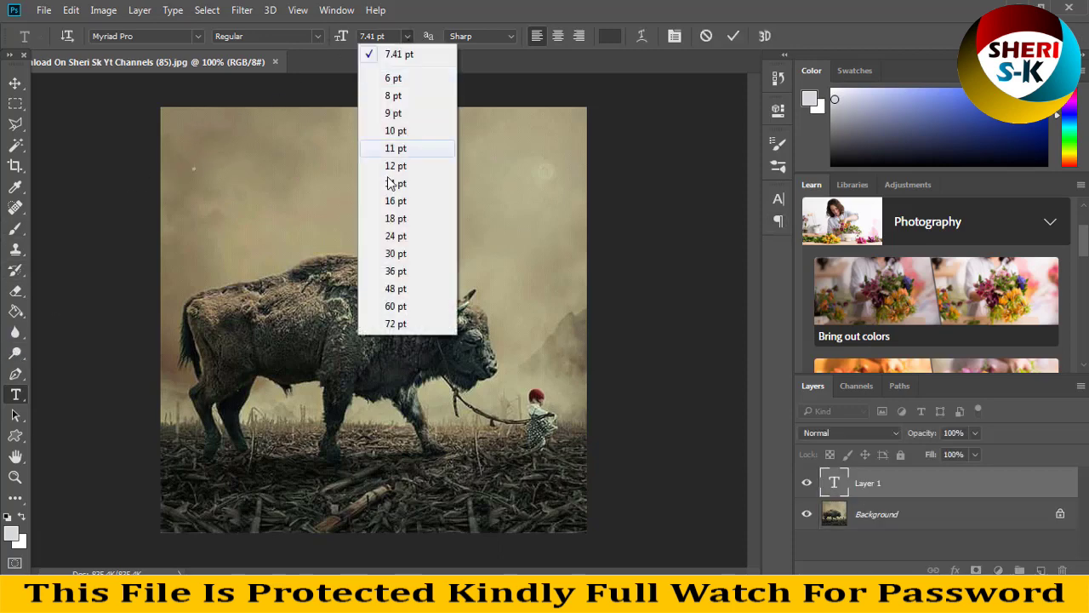
click(396, 322)
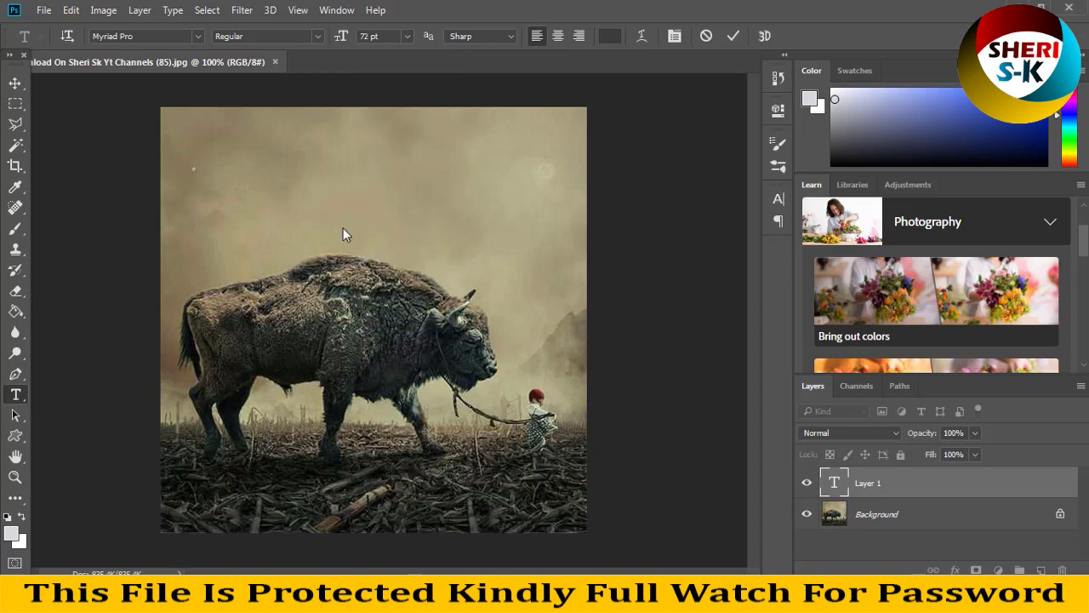
text(Lov)
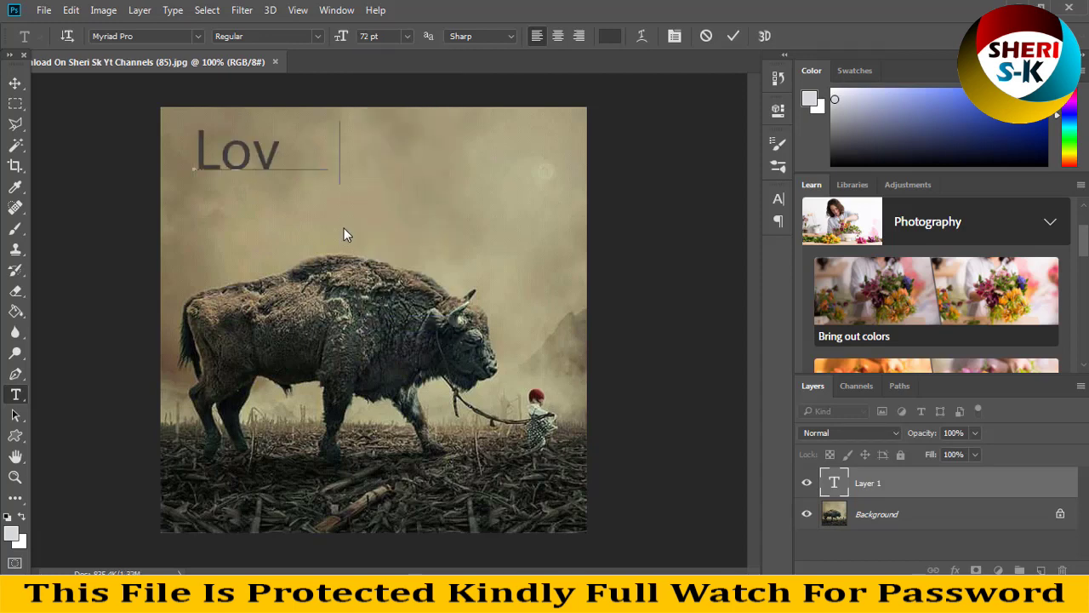
text(er Never Die)
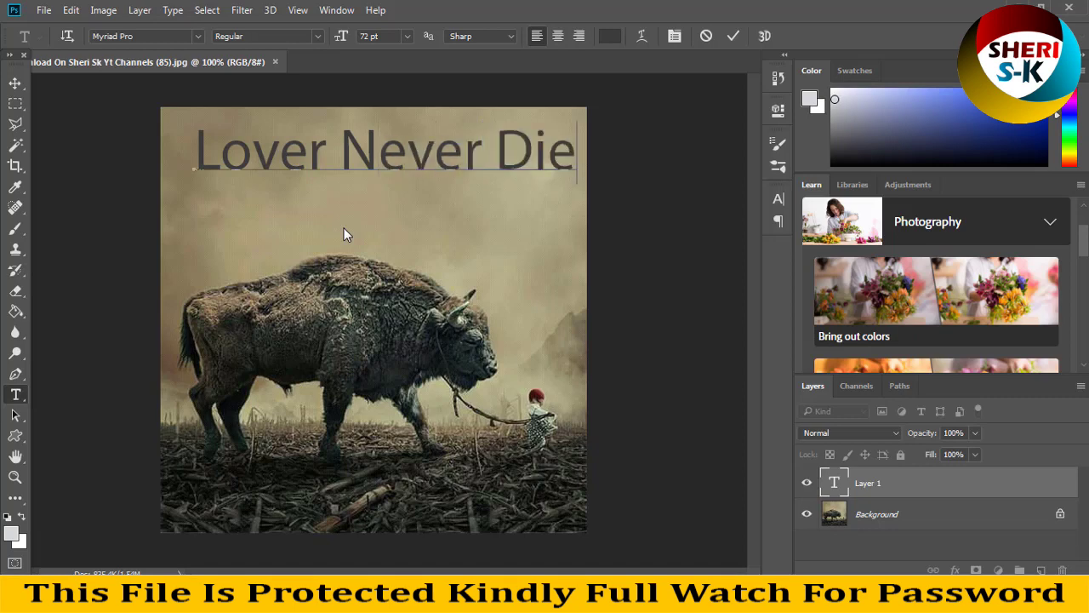
Keep Myriad Pro as the font, commit the text, then delete the trial text layer
key(ctrl+a)
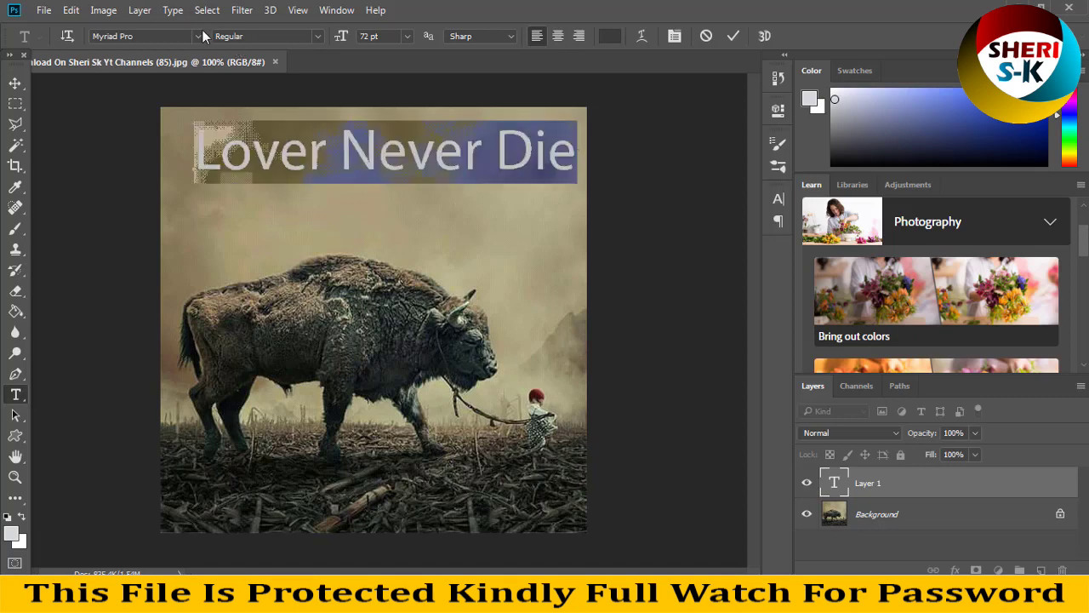
click(197, 36)
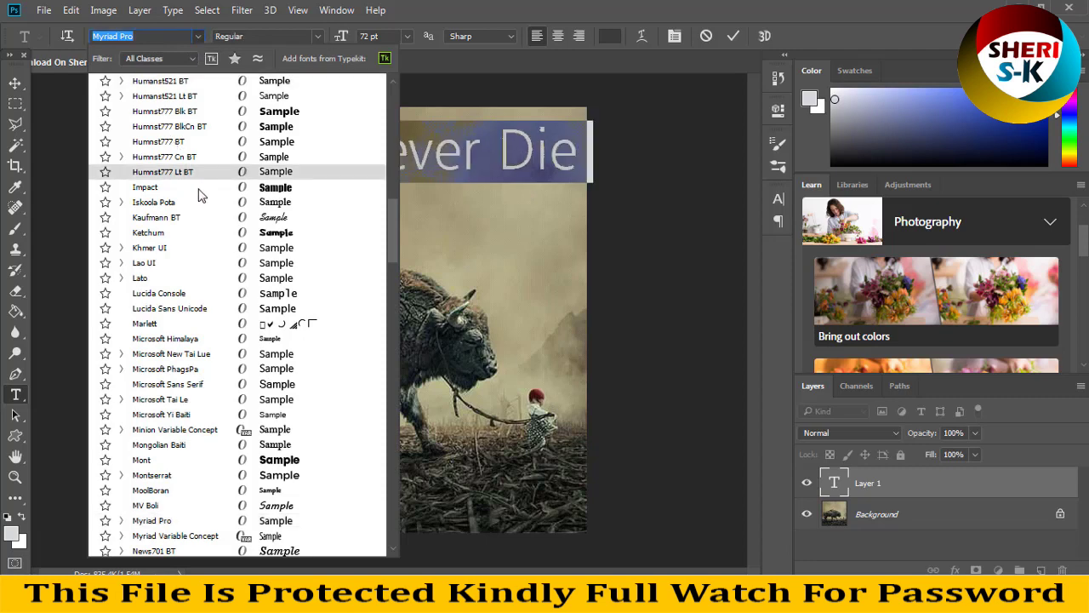
key(Escape)
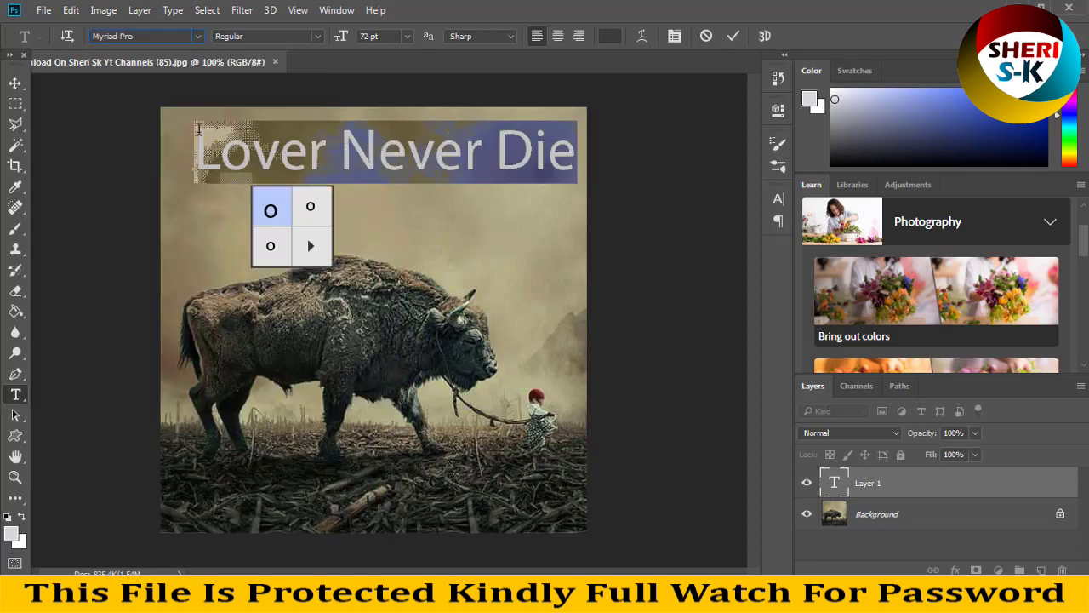
click(14, 83)
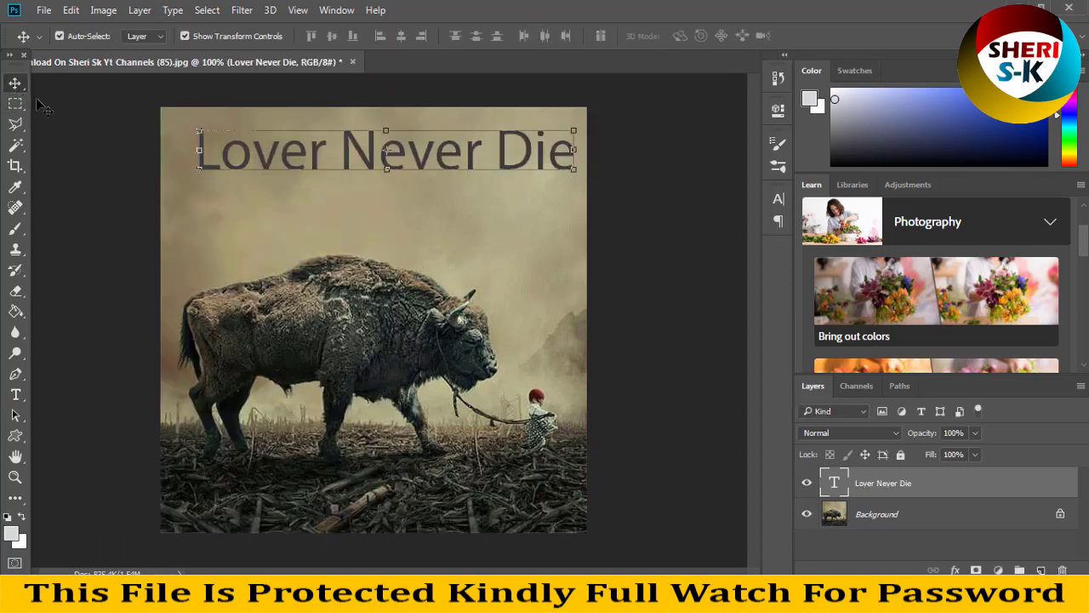
key(Delete)
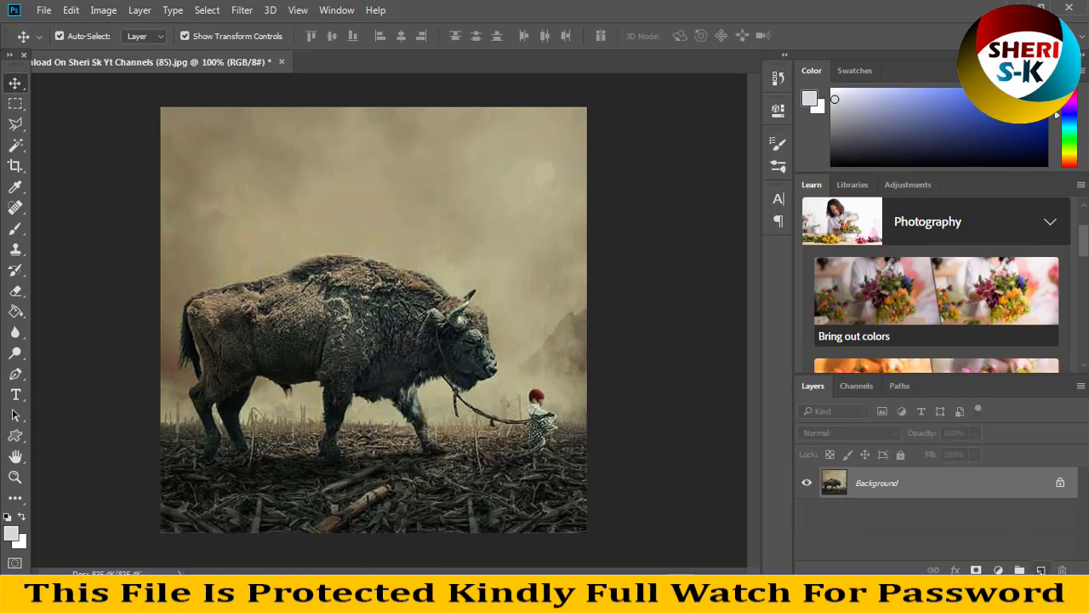
Add a new Layer 1 and select the whole canvas with the Rectangular Marquee
click(1041, 570)
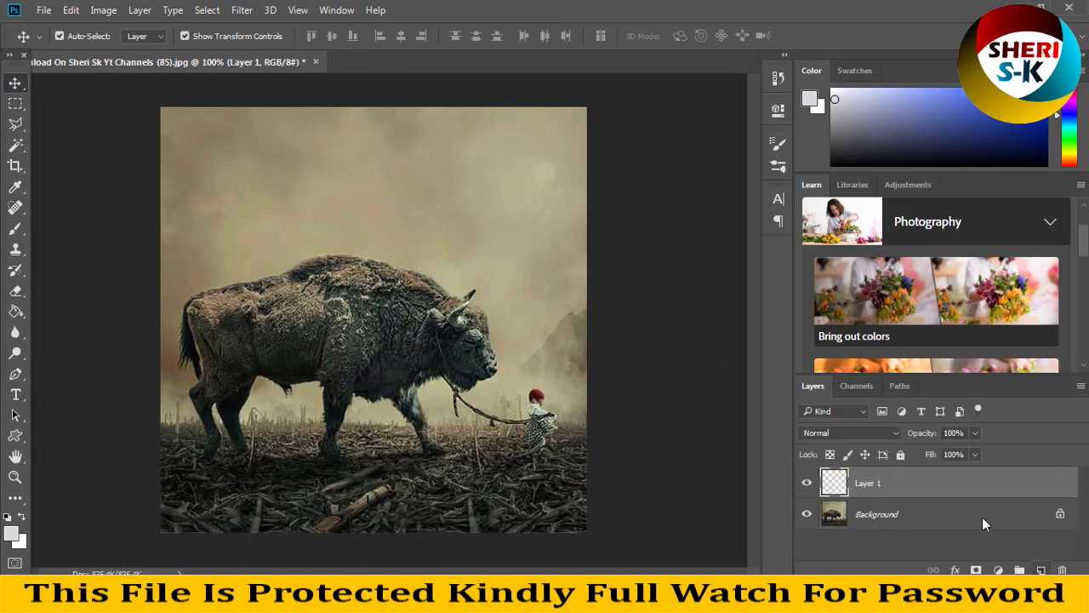
click(16, 104)
drag(161, 106, 587, 531)
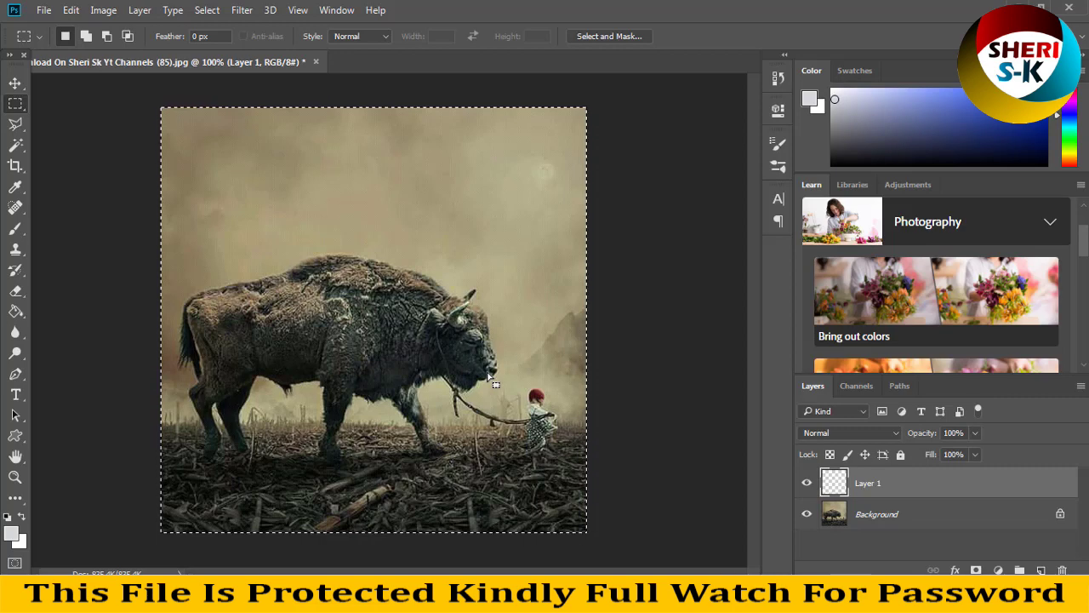
Fill the selection with a dark colour at 40% opacity, then deselect
right_click(414, 242)
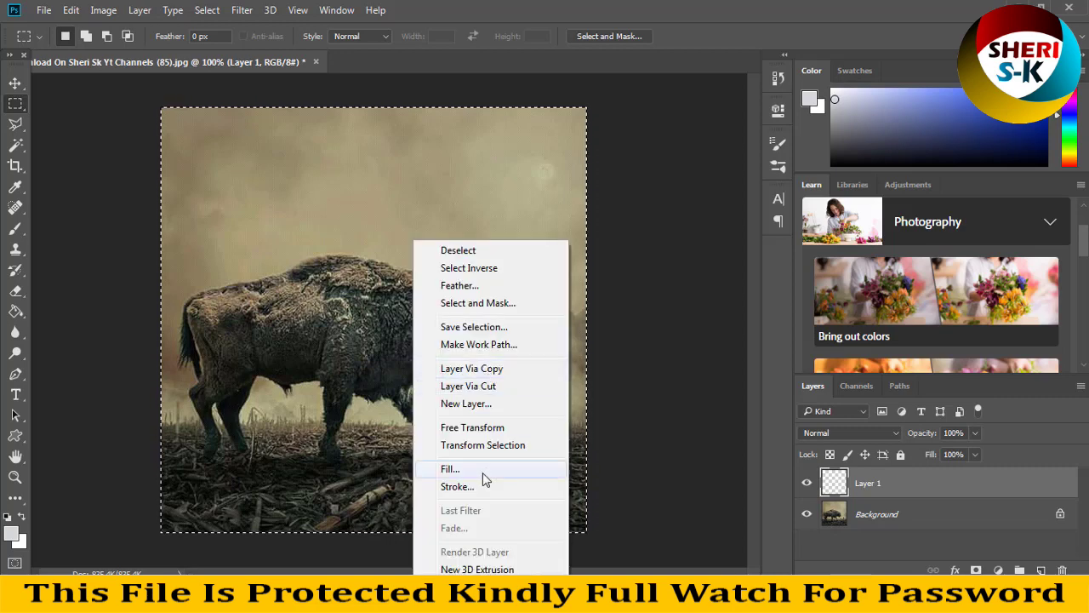
click(482, 469)
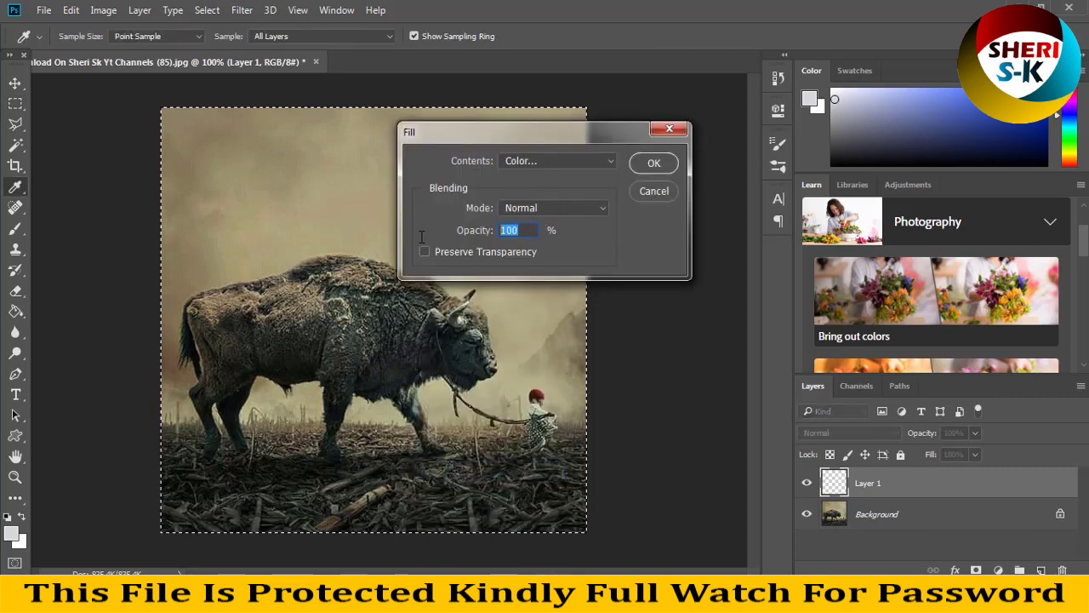
text(40)
click(542, 162)
click(514, 212)
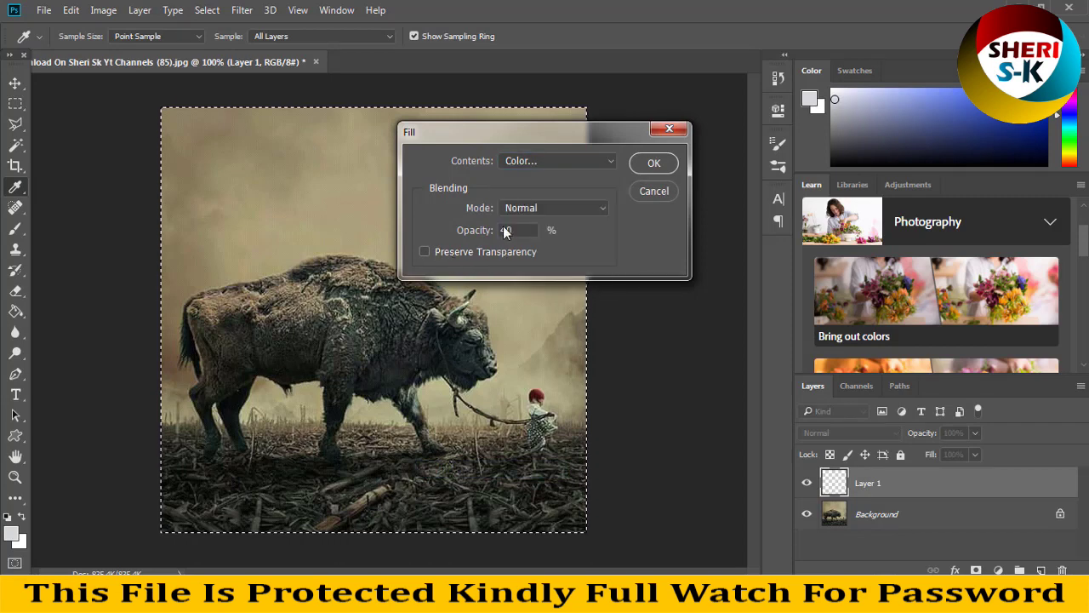
click(937, 124)
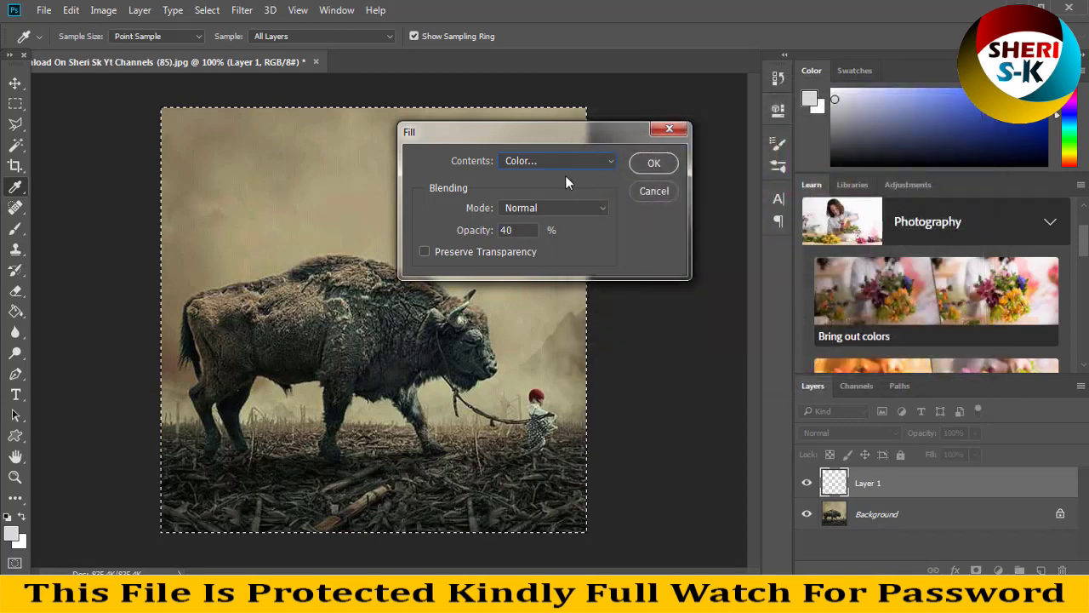
click(653, 163)
key(m)
click(646, 186)
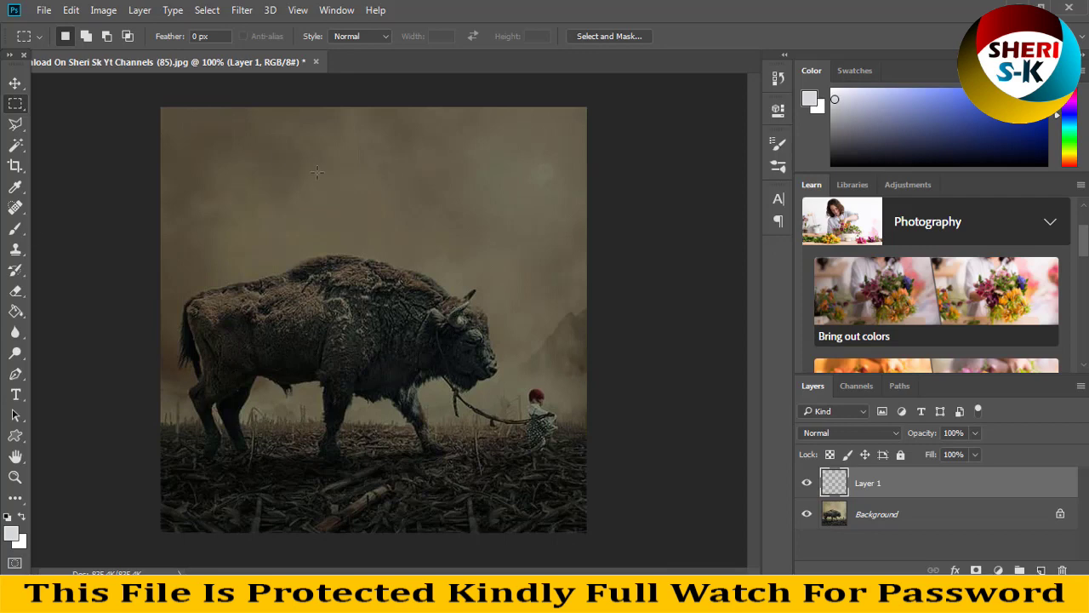
Close the darkened Photoshop document via the save prompt and return to the Writing Backgrounds folder
click(312, 62)
click(549, 236)
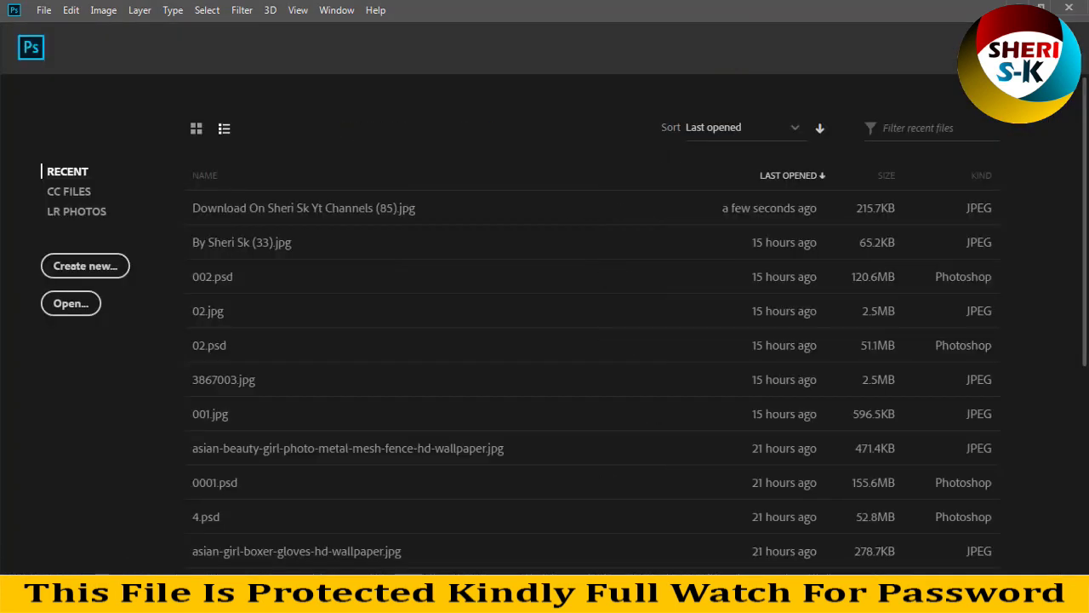
click(250, 529)
Browse the folder thumbnails, briefly selecting image 227
scroll(510, 310, down, 8)
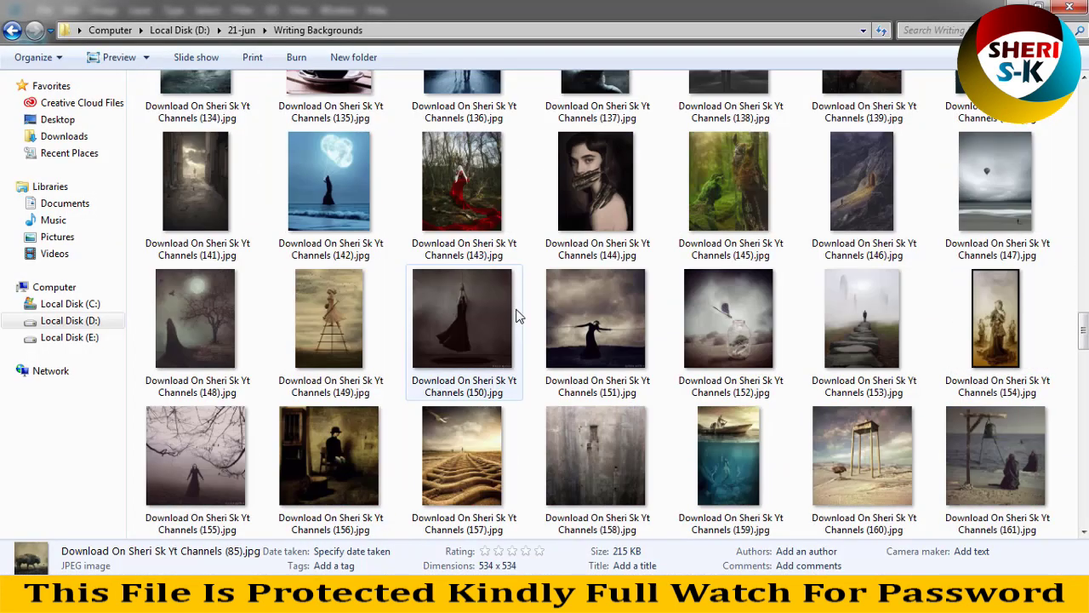
scroll(514, 318, down, 10)
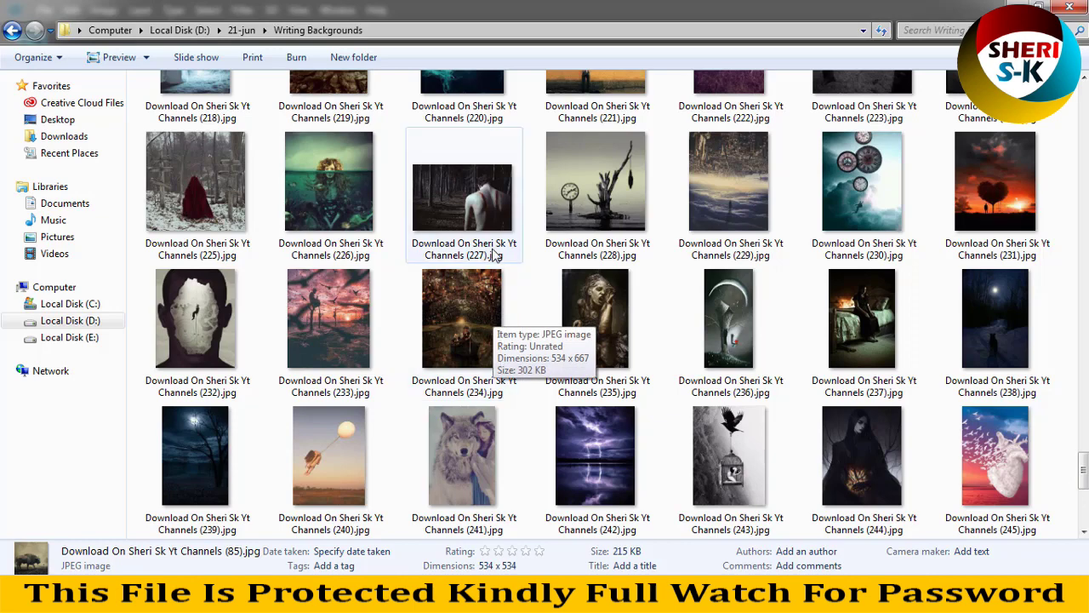
click(472, 220)
scroll(528, 368, down, 5)
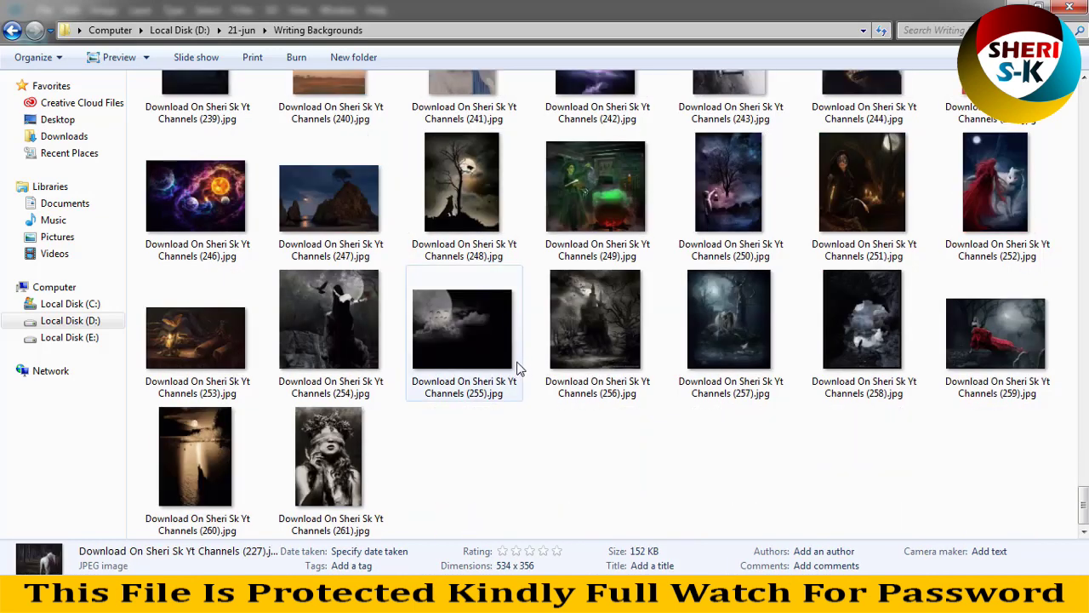
scroll(521, 368, up, 5)
scroll(521, 368, up, 3)
scroll(521, 368, up, 3)
scroll(522, 370, up, 3)
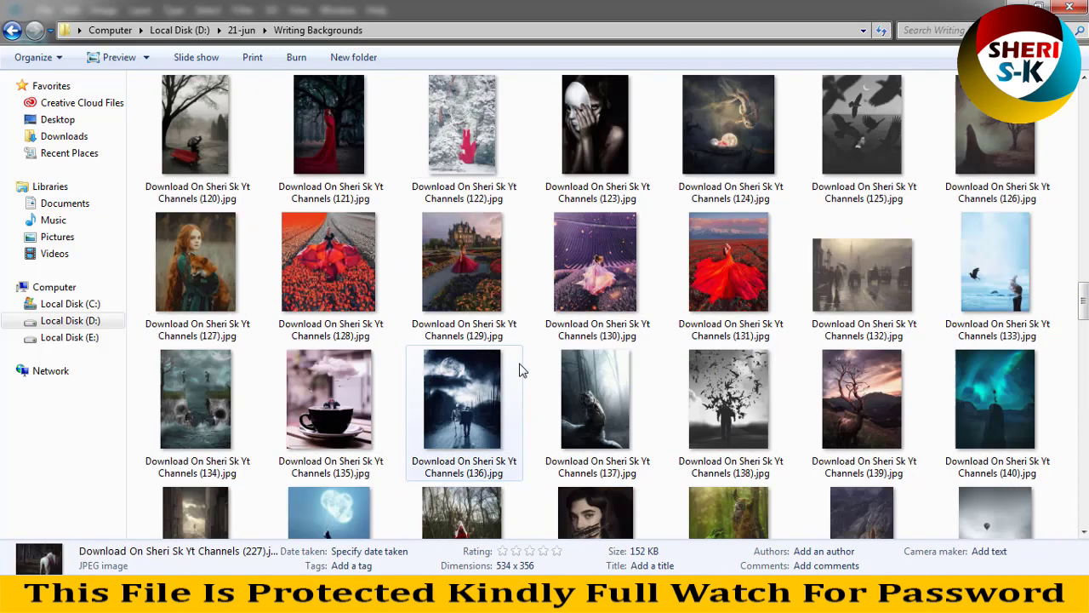
scroll(522, 371, up, 5)
scroll(521, 370, up, 2)
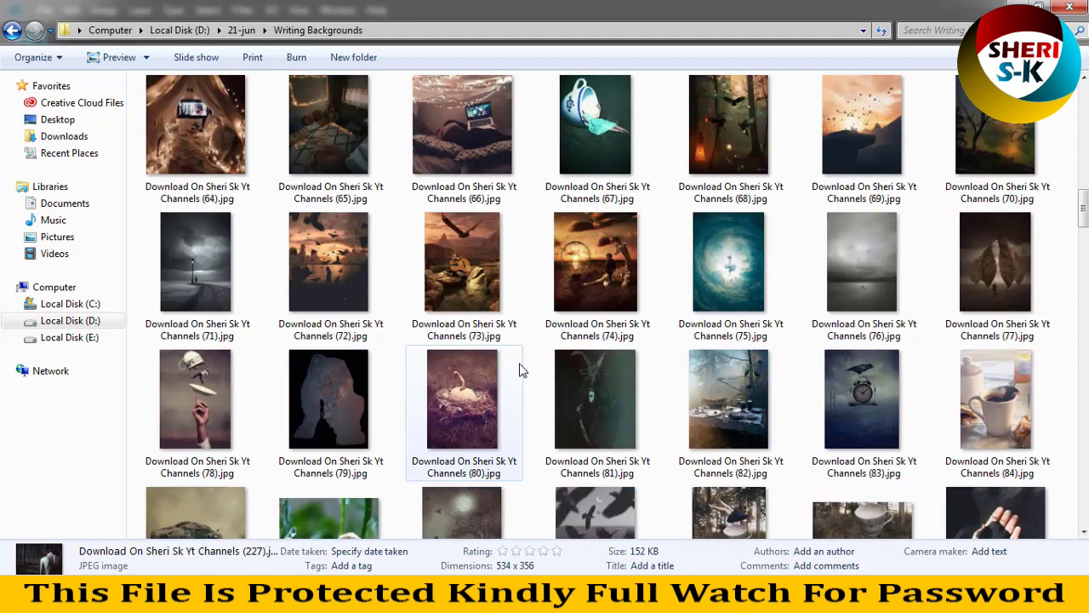
Preview image 66, step on to the lamp-post image 71, and close the viewer
double_click(494, 134)
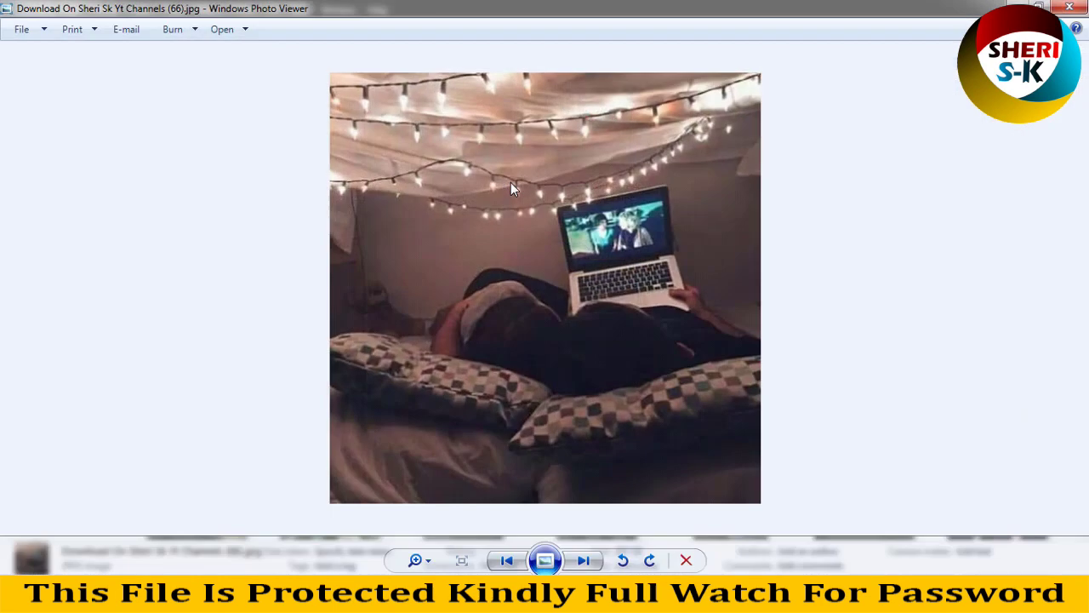
key(Right)
key(Right)
key(Right)
key(Right)
key(Right)
key(Right)
key(Left)
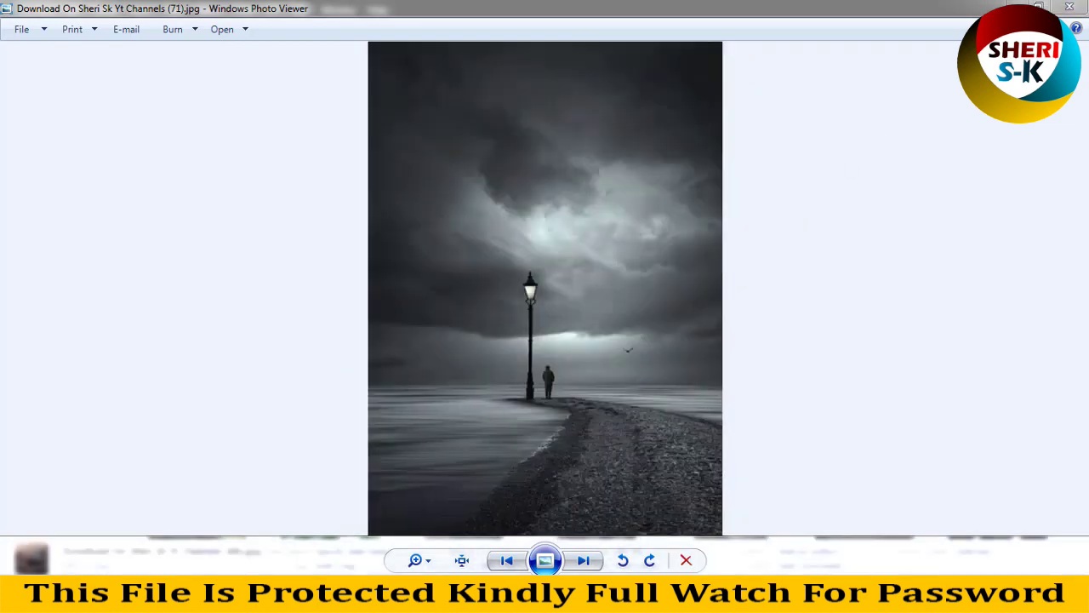
click(1070, 6)
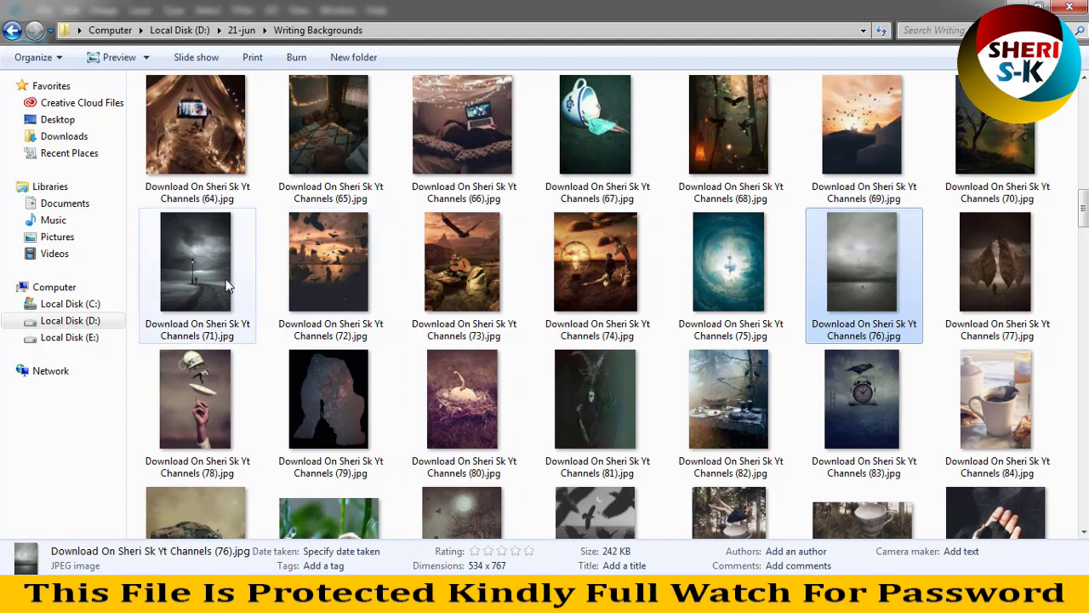
Preview image 71 full-size once more and close the viewer
double_click(254, 277)
click(1081, 7)
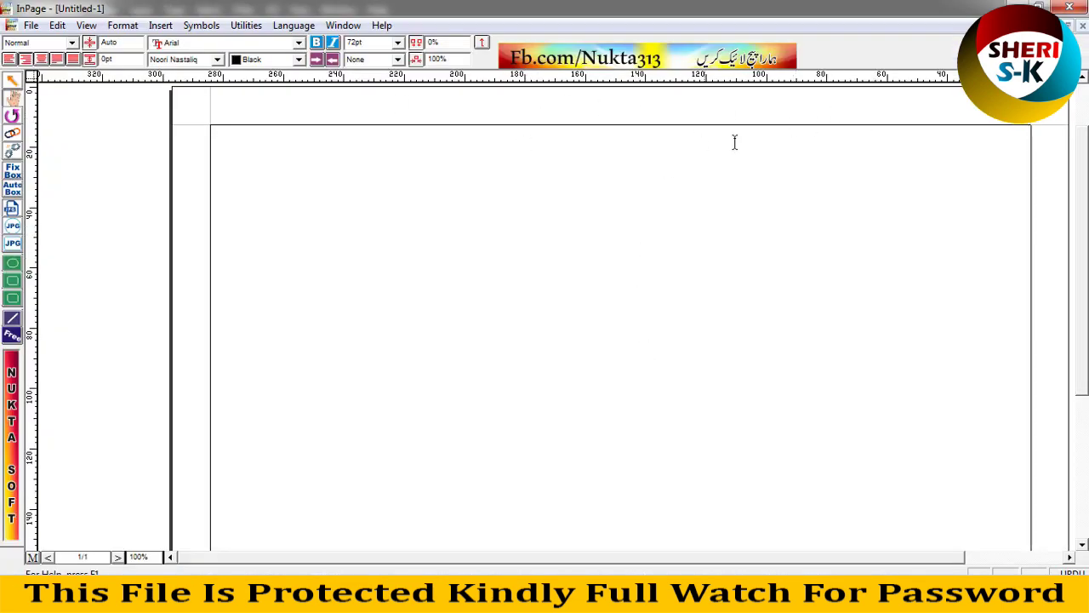
click(57, 25)
mouse_move(96, 331)
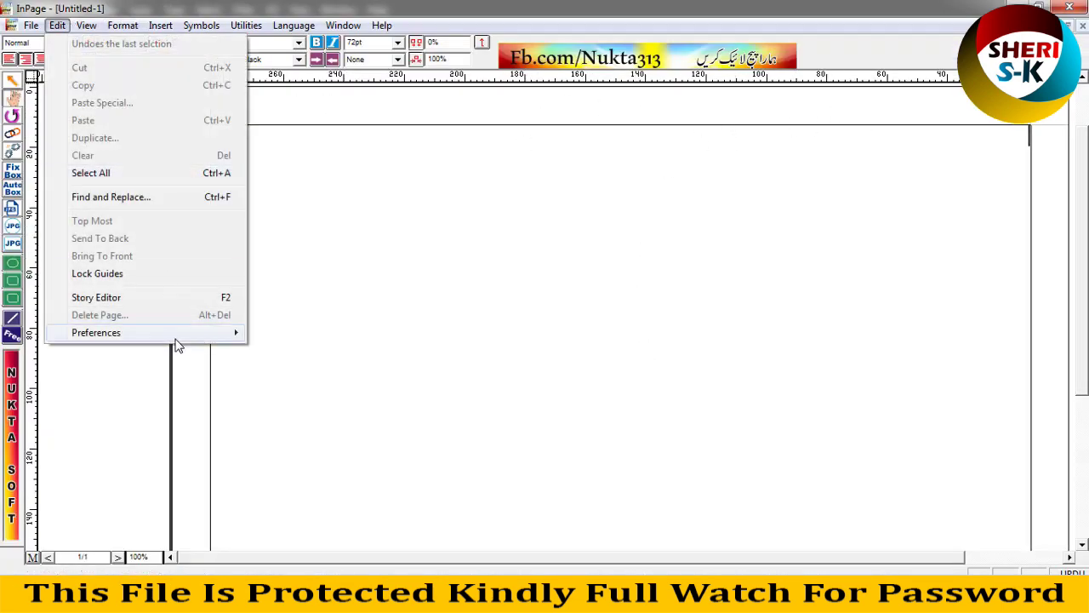
click(320, 403)
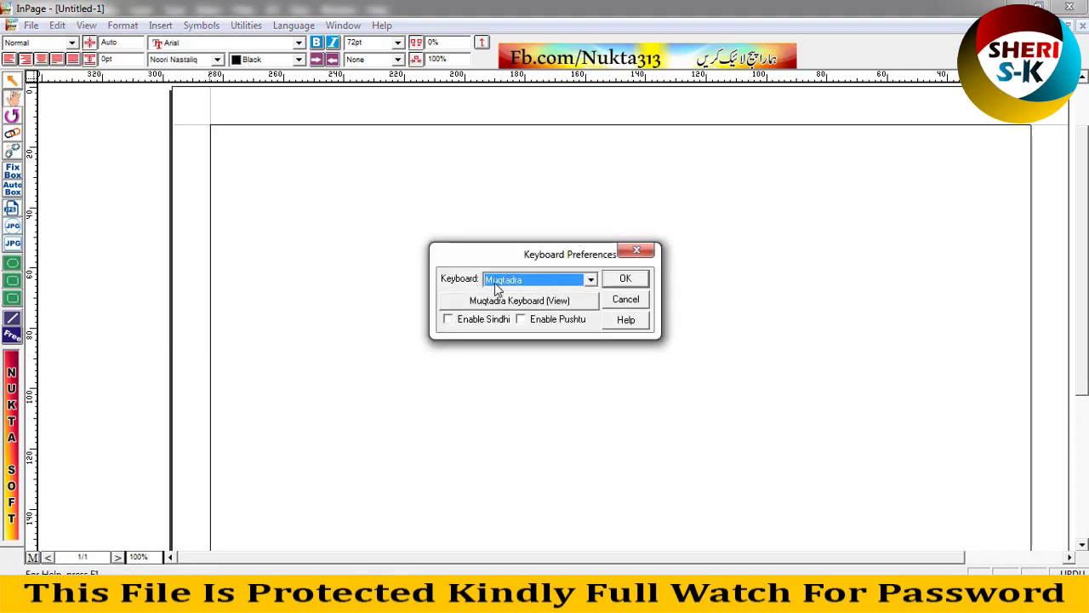
click(500, 300)
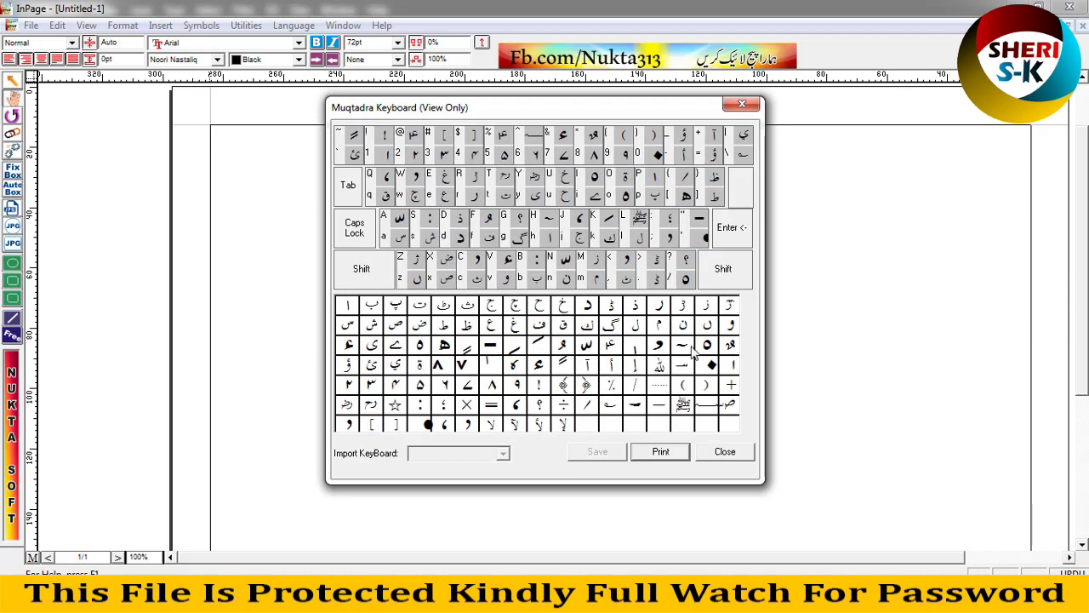
click(726, 450)
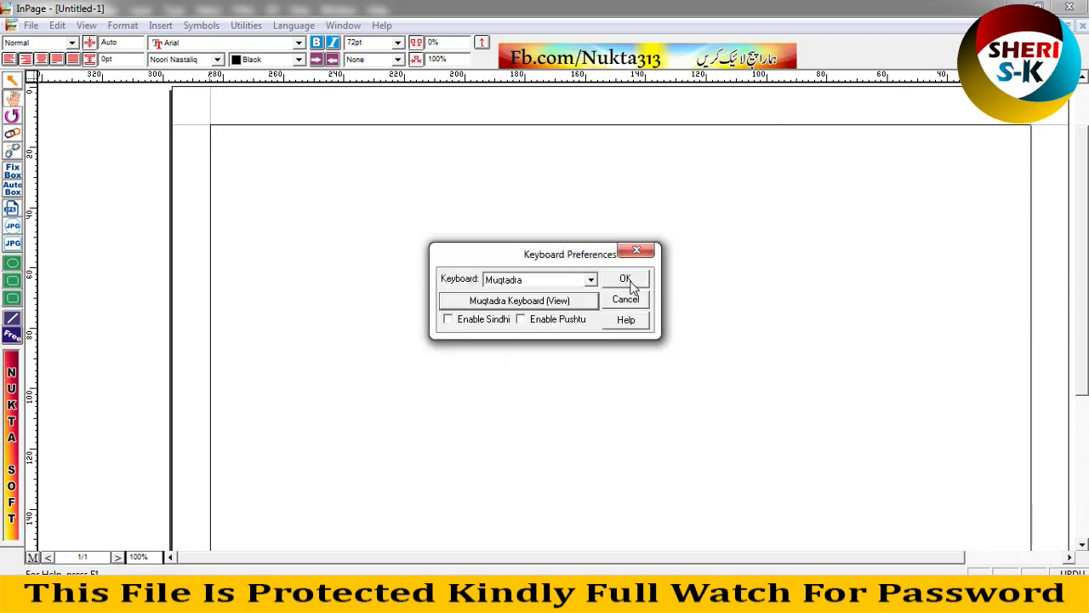
click(625, 280)
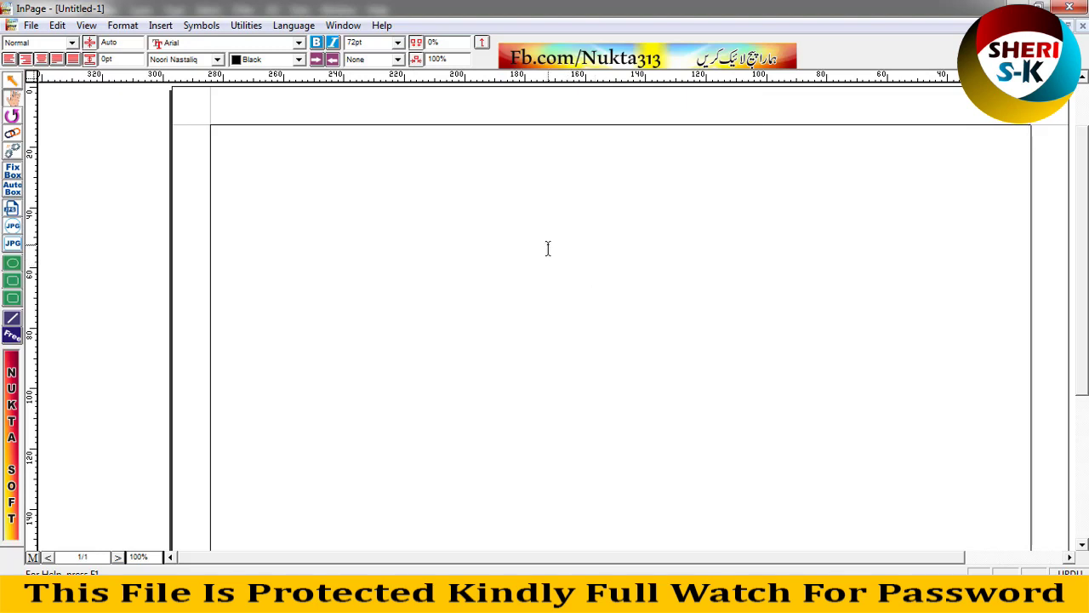
Type the Urdu line 'مجھے تم یادآتے ہو' followed by a name in 72pt Noori Nastaliq
text(مجھ)
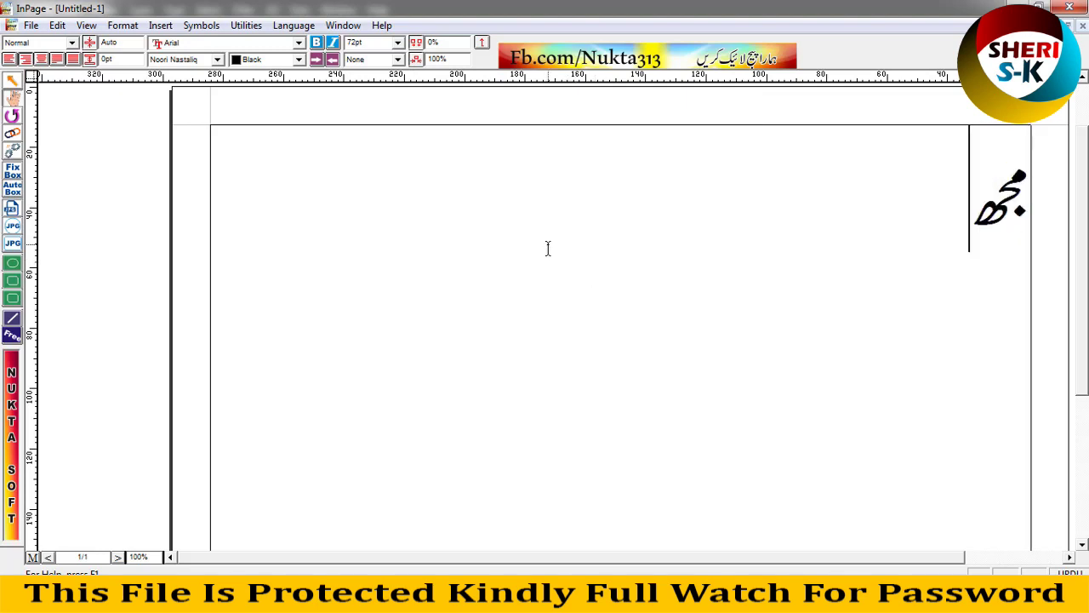
text(ے تم)
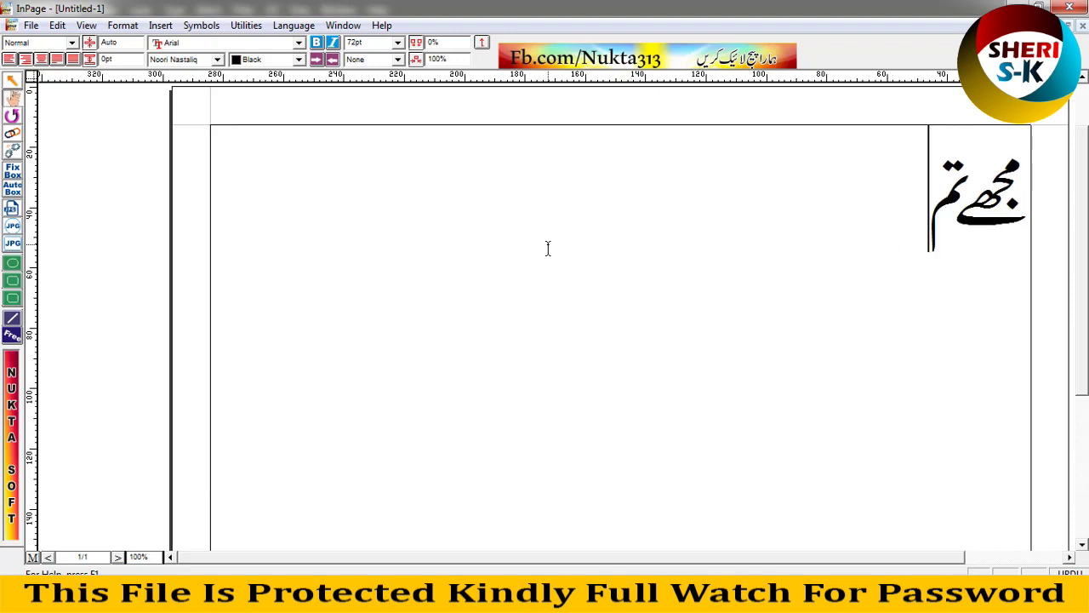
text( یاد)
text(ا)
text(ٓتے)
text( ہو)
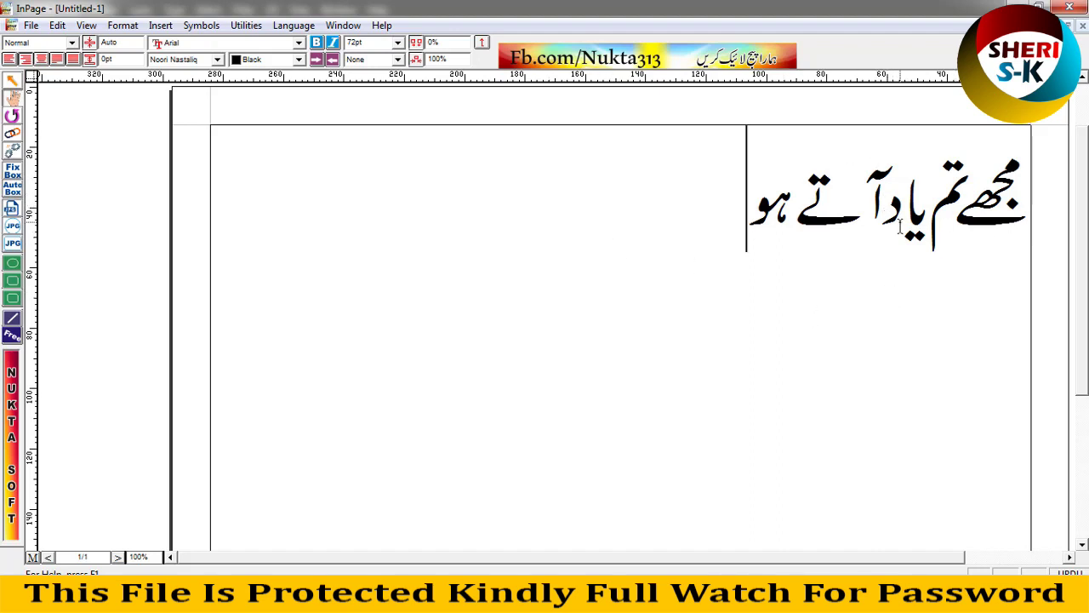
text(شیری)
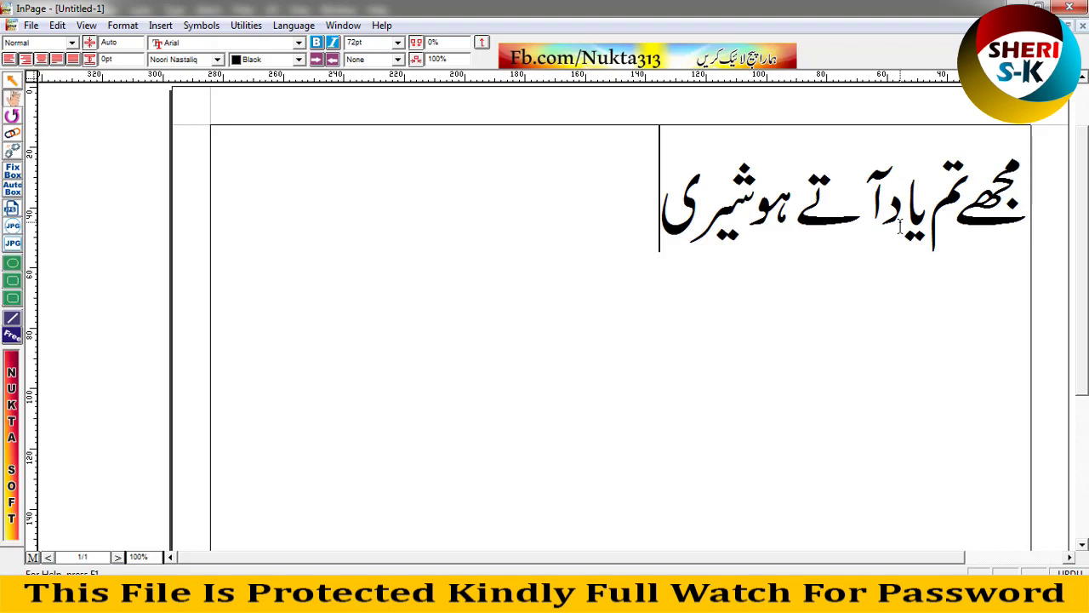
click(30, 25)
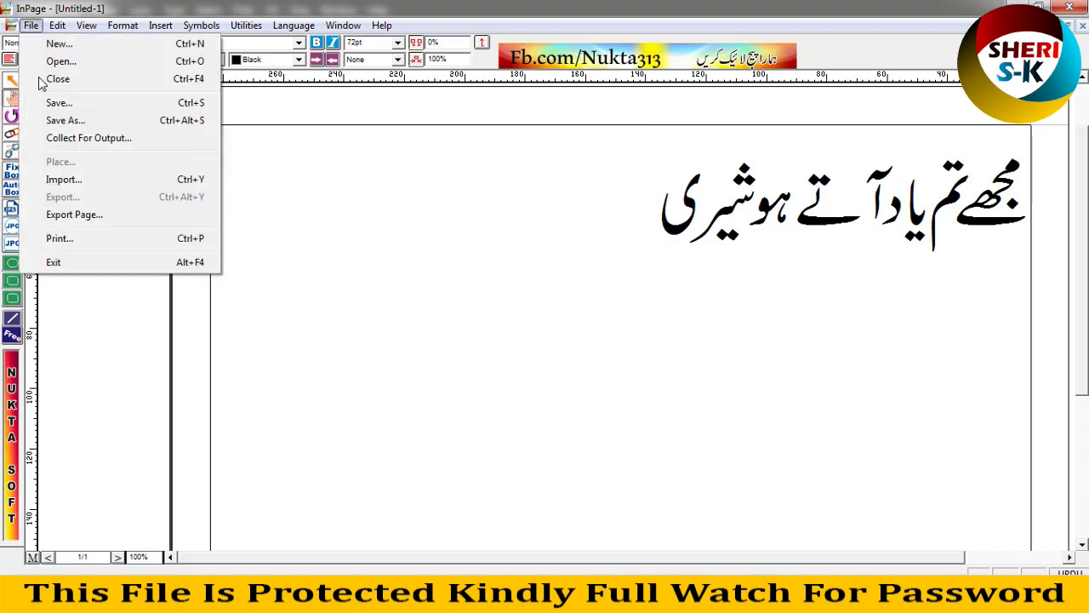
Export page 1 at 100% scaling as the EPS picture 001.eps on the Desktop
click(90, 219)
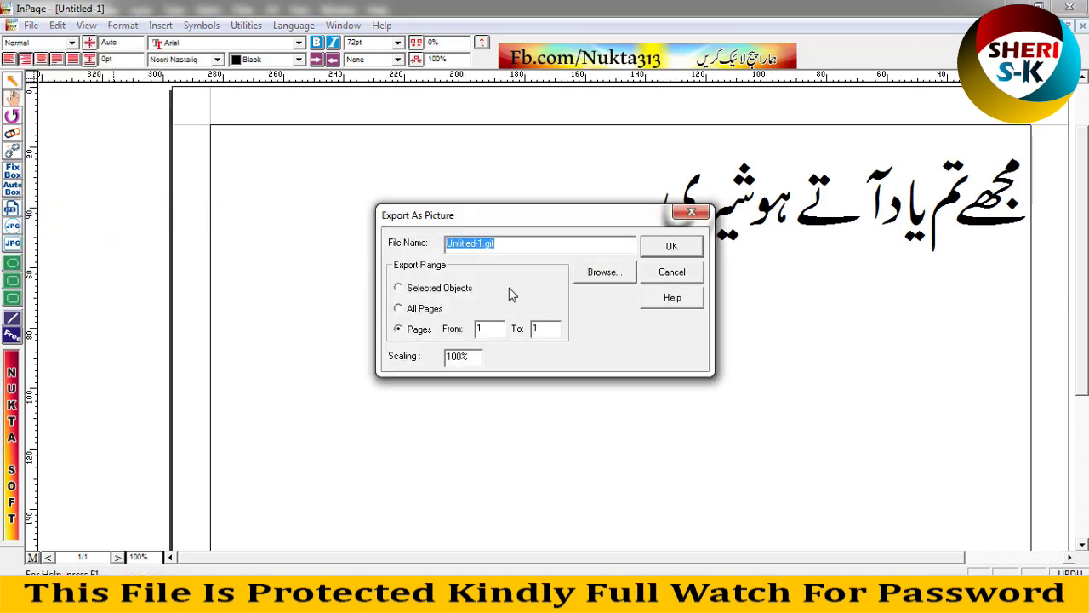
click(603, 278)
click(481, 379)
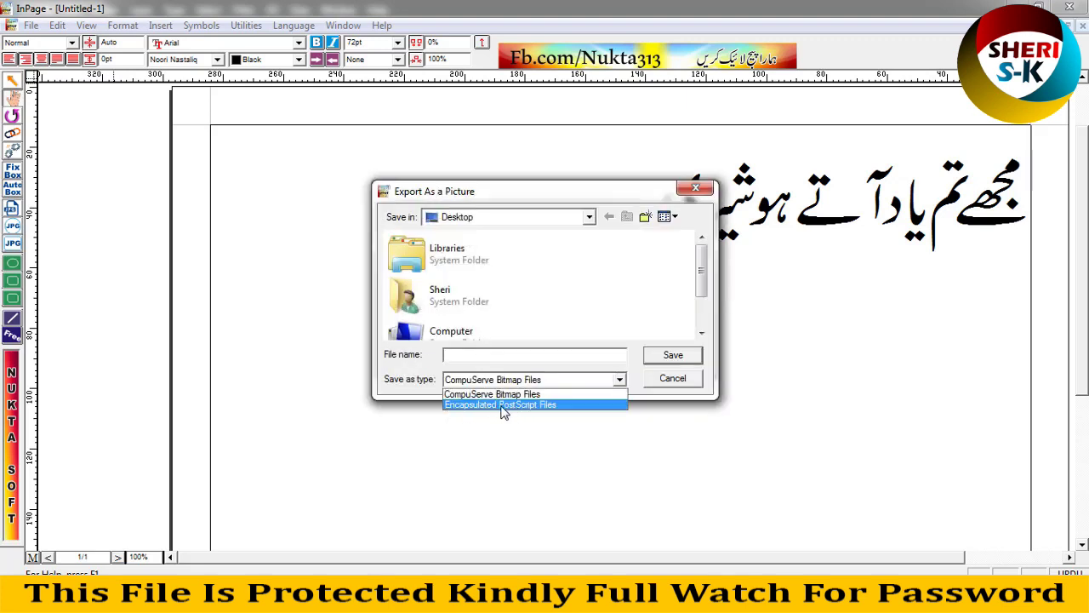
click(504, 404)
click(492, 355)
text(00)
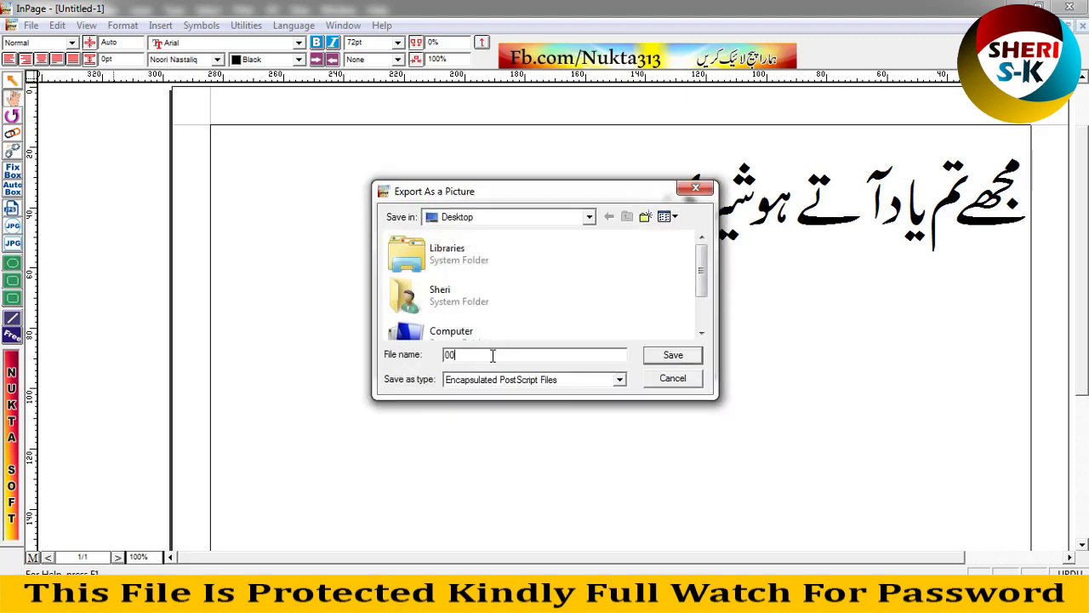
text(1)
click(657, 355)
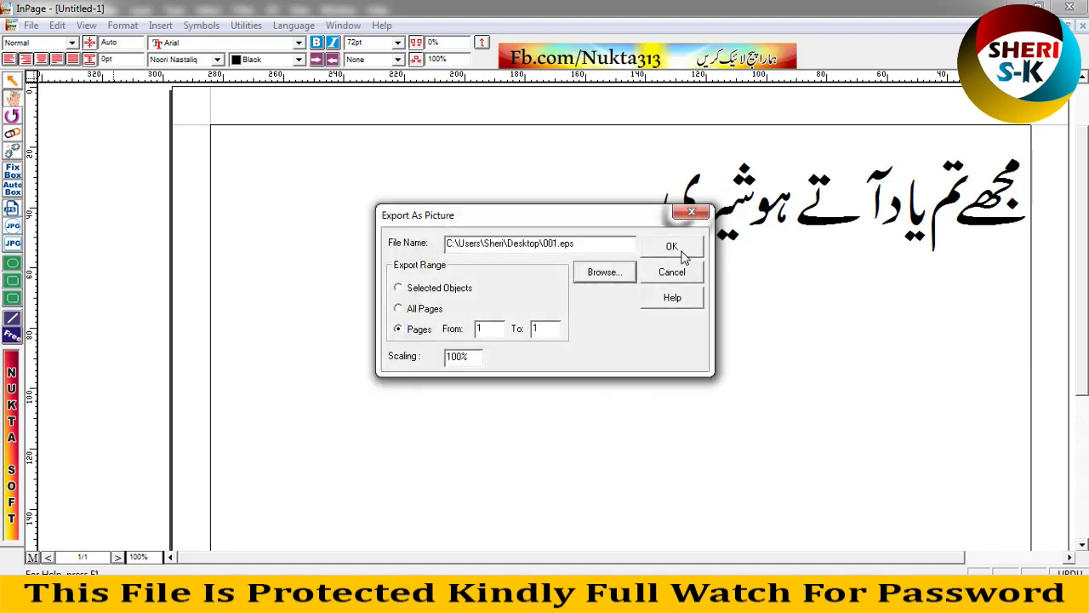
click(668, 251)
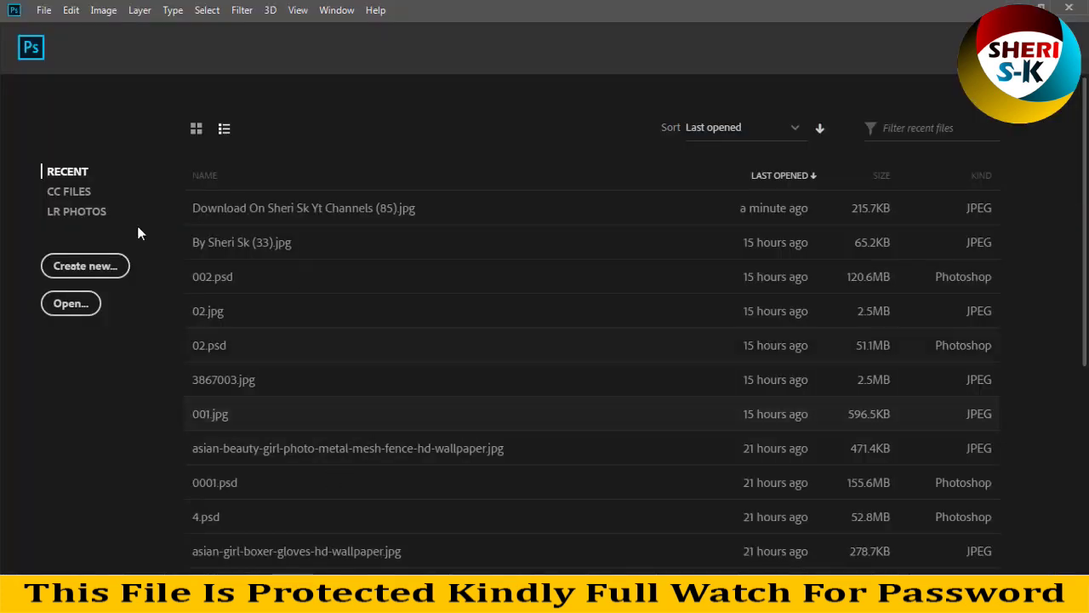
Drag the lamp-post pier photo Channels (71).jpg from the folder into Photoshop
click(246, 520)
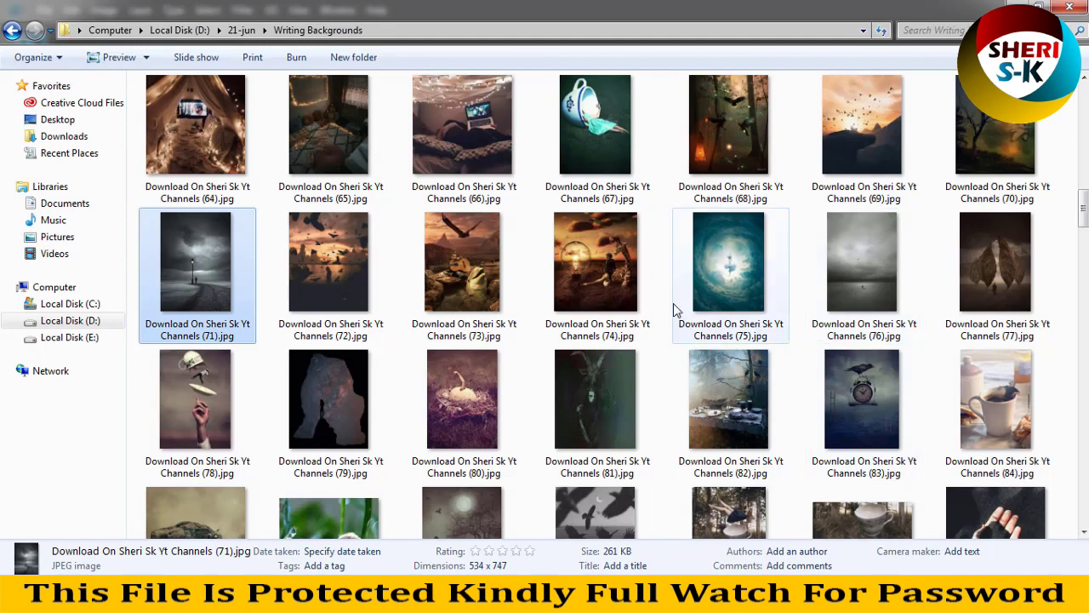
drag(195, 268, 417, 310)
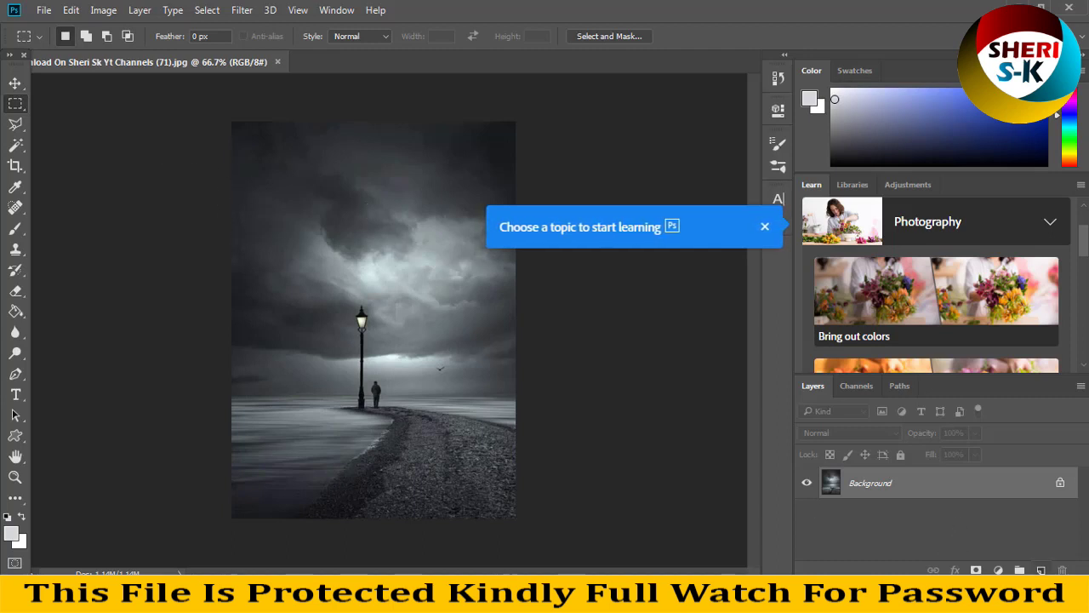
Add a new Layer 1 filled across the whole canvas at 40% opacity, then deselect
key(ctrl+shift+alt+n)
drag(232, 121, 516, 519)
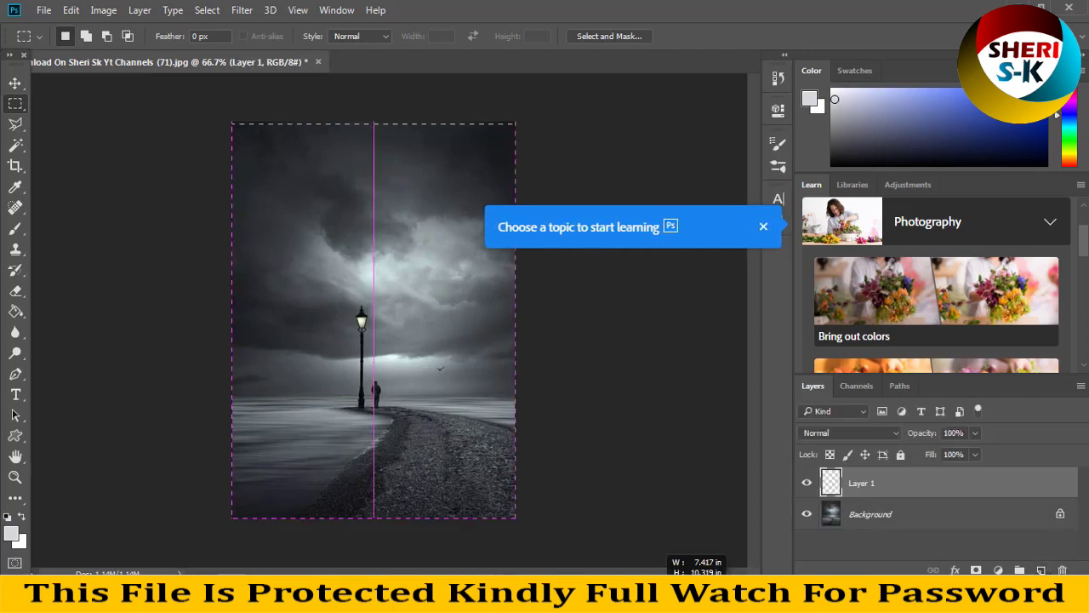
right_click(412, 350)
click(468, 241)
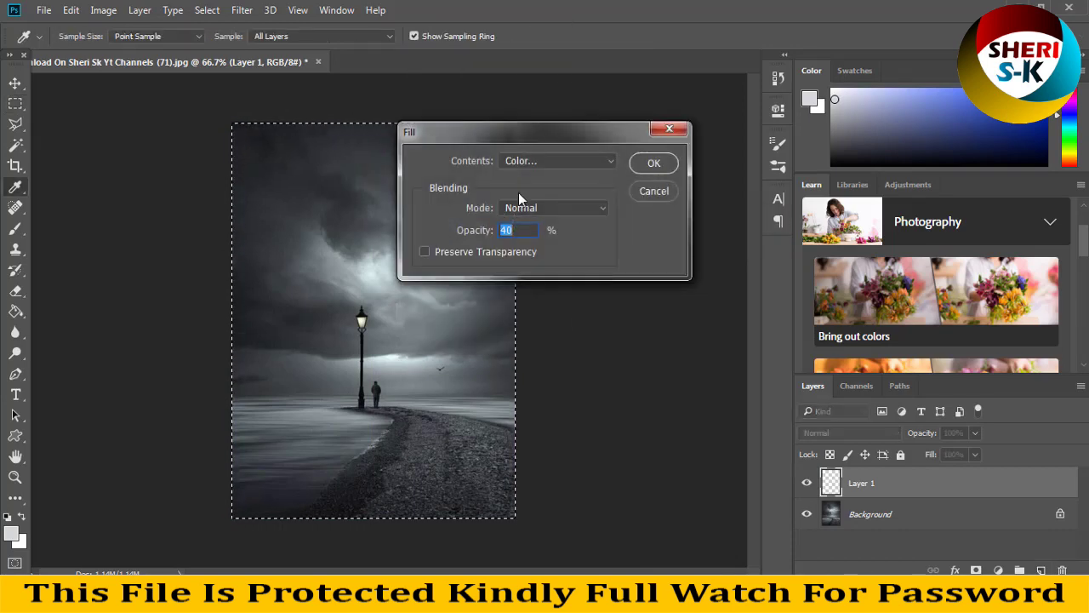
click(649, 167)
key(ctrl+d)
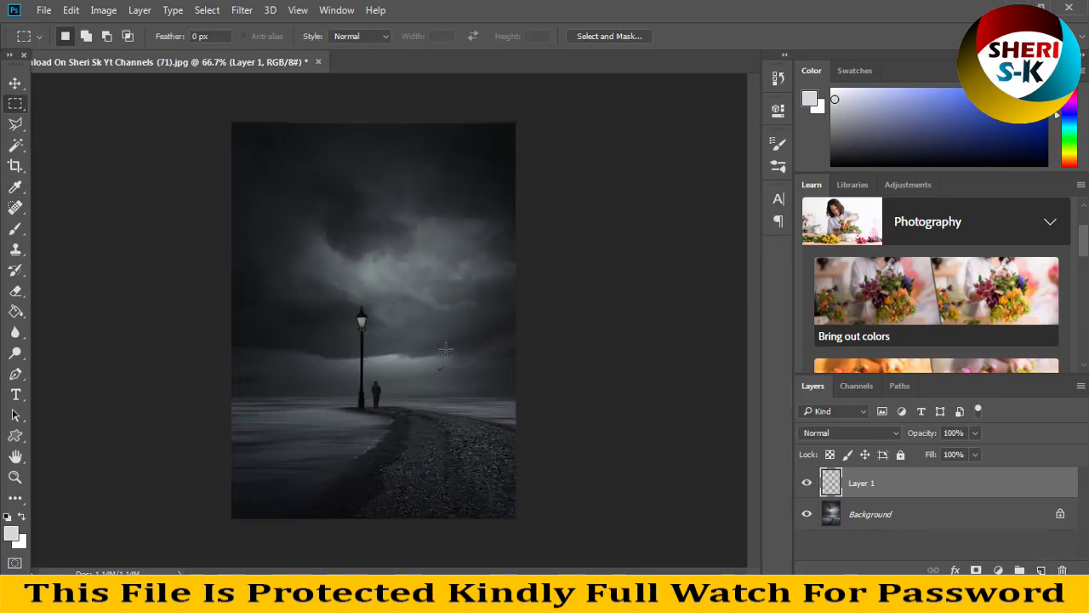
click(43, 10)
click(51, 42)
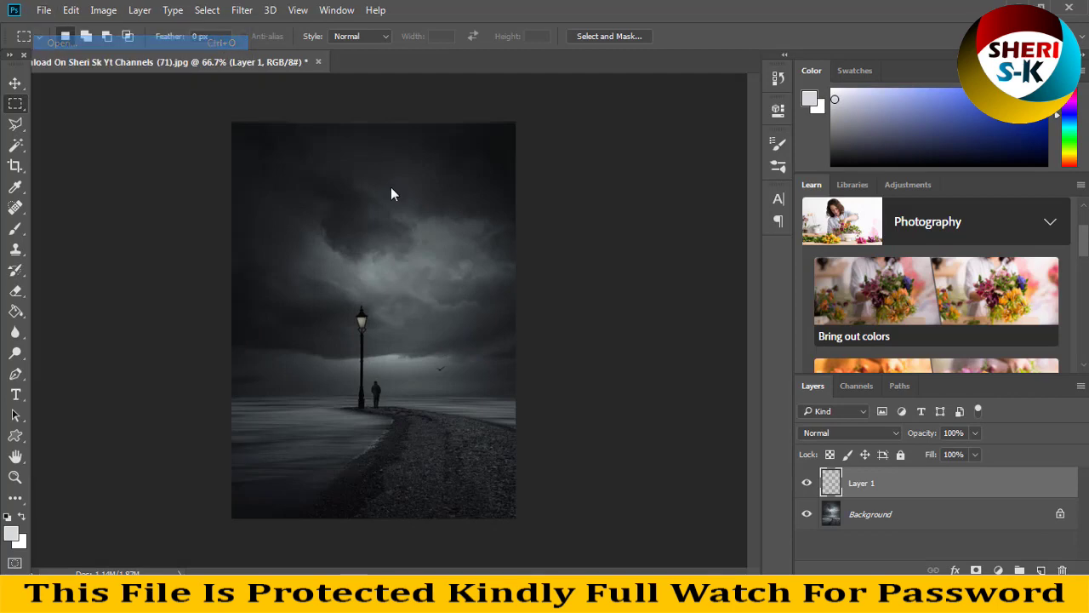
Open 001.eps from the Desktop file list
click(275, 291)
scroll(274, 291, down, 2)
scroll(275, 289, down, 1)
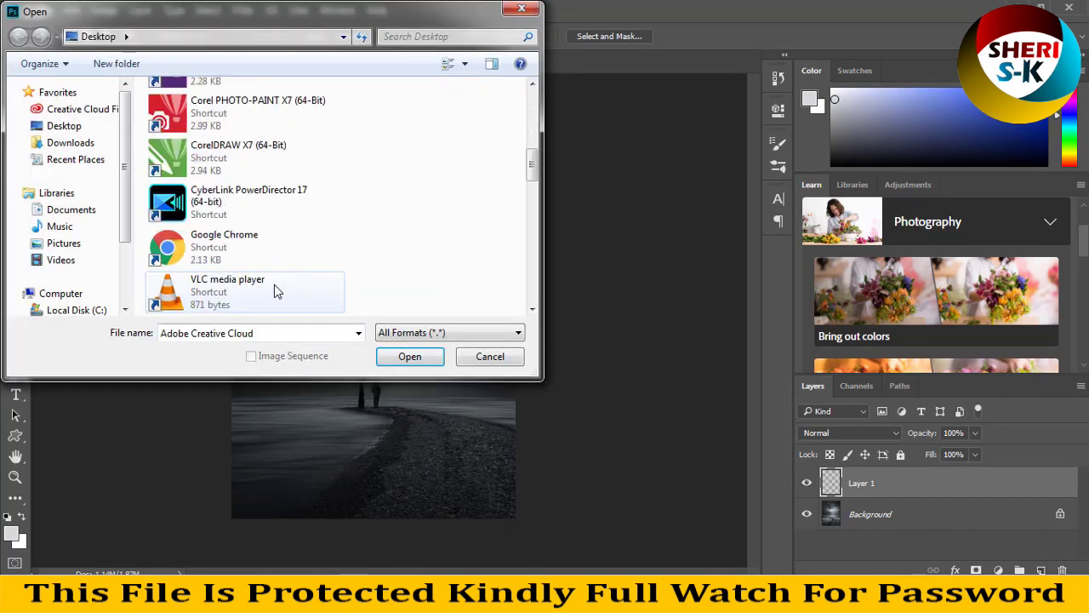
scroll(274, 289, down, 1)
double_click(213, 198)
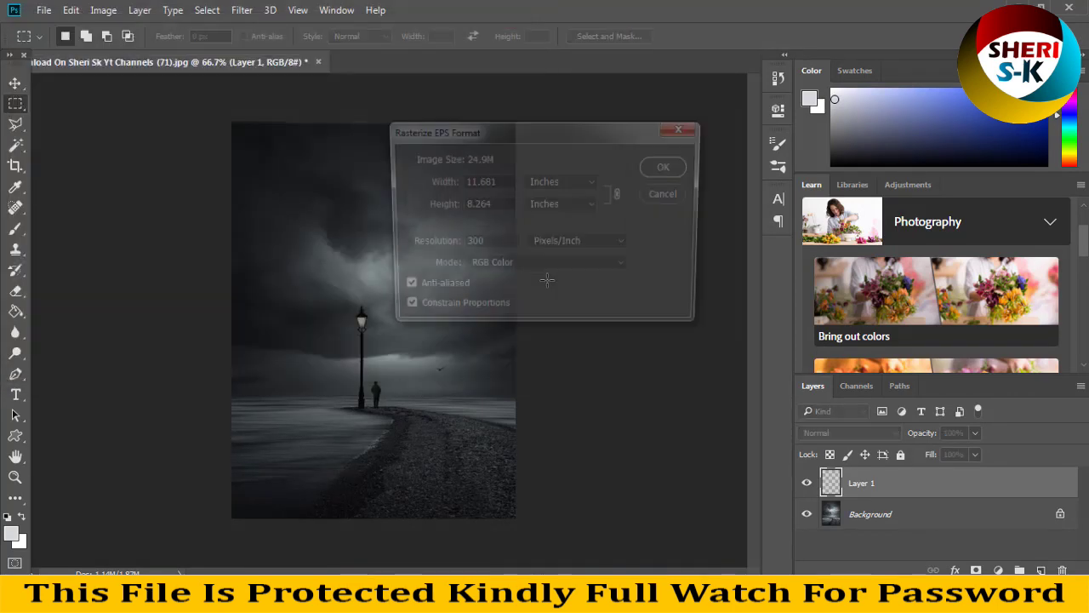
Rasterize the EPS in RGB Color at 72 resolution and float its window over the photo
click(526, 266)
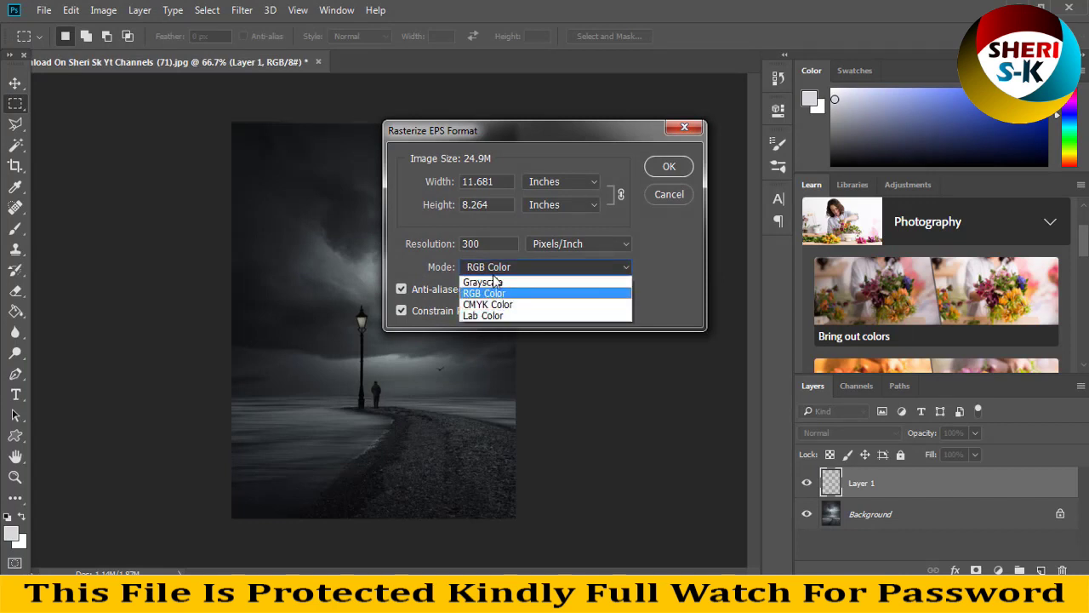
click(487, 244)
drag(485, 246, 374, 244)
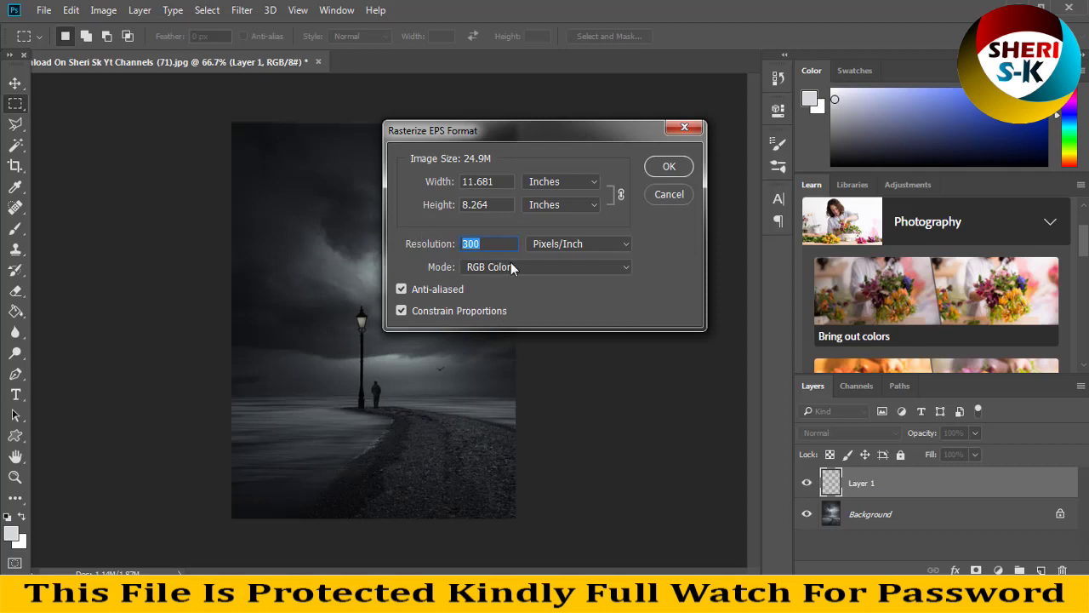
text(72)
click(667, 168)
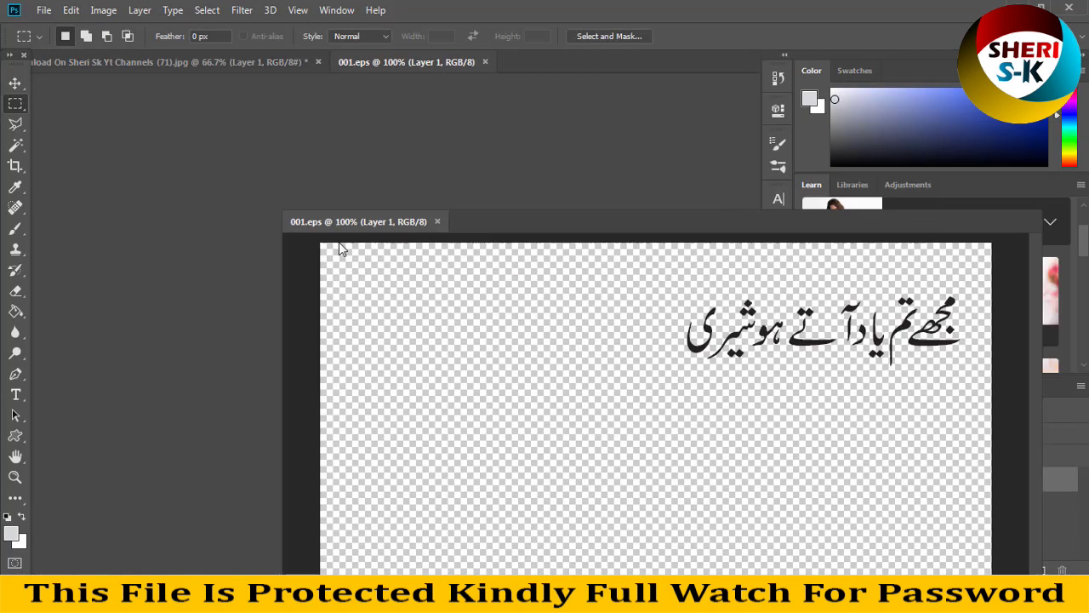
drag(397, 68, 327, 259)
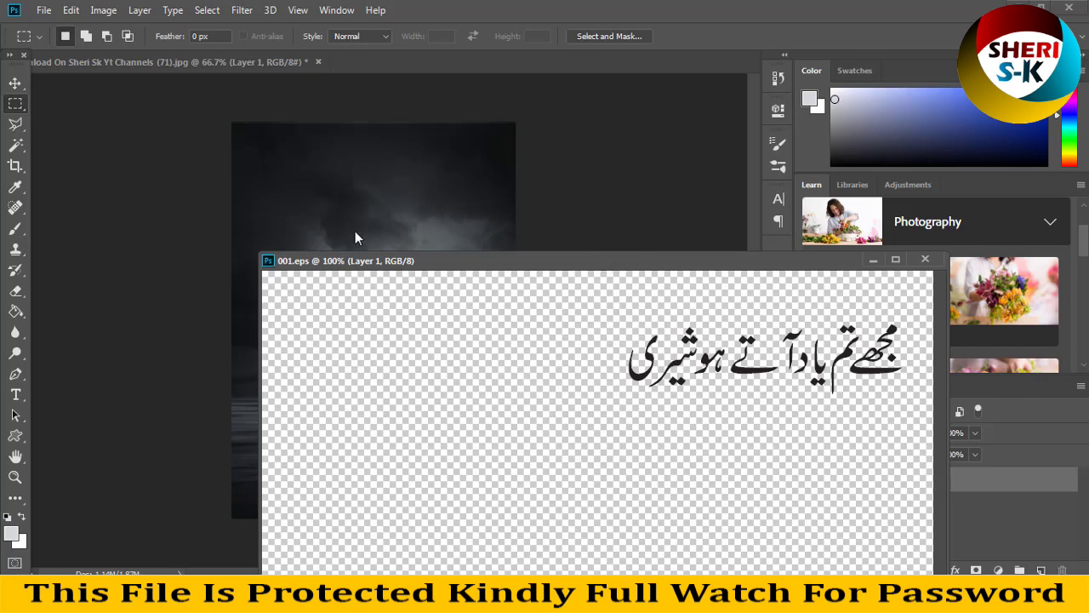
Drag the Urdu line with the Move tool onto the photo as Layer 2, then minimise 001.eps
click(14, 82)
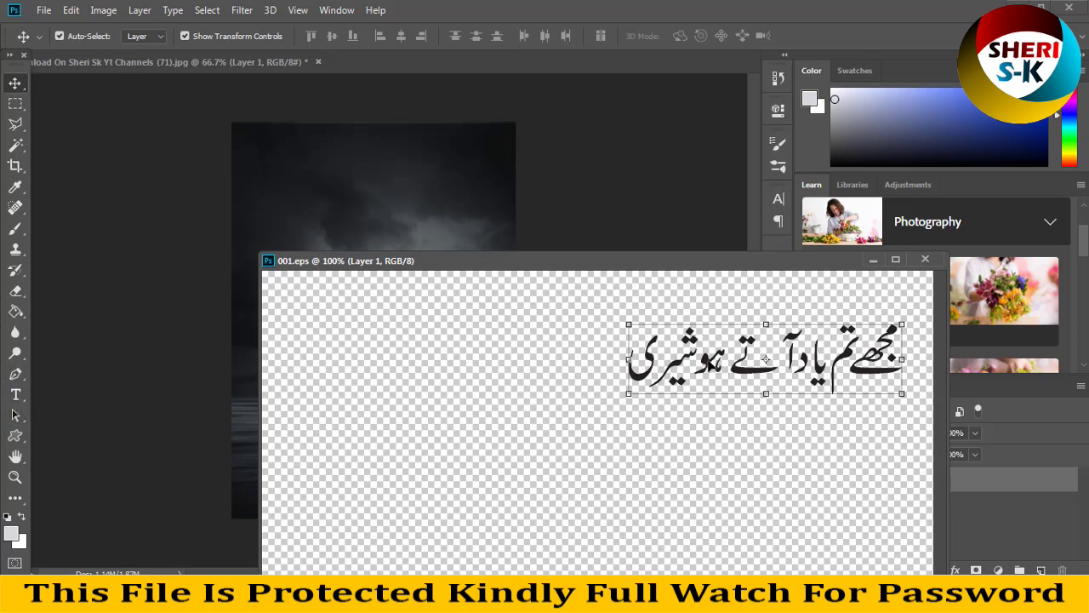
drag(765, 359, 354, 205)
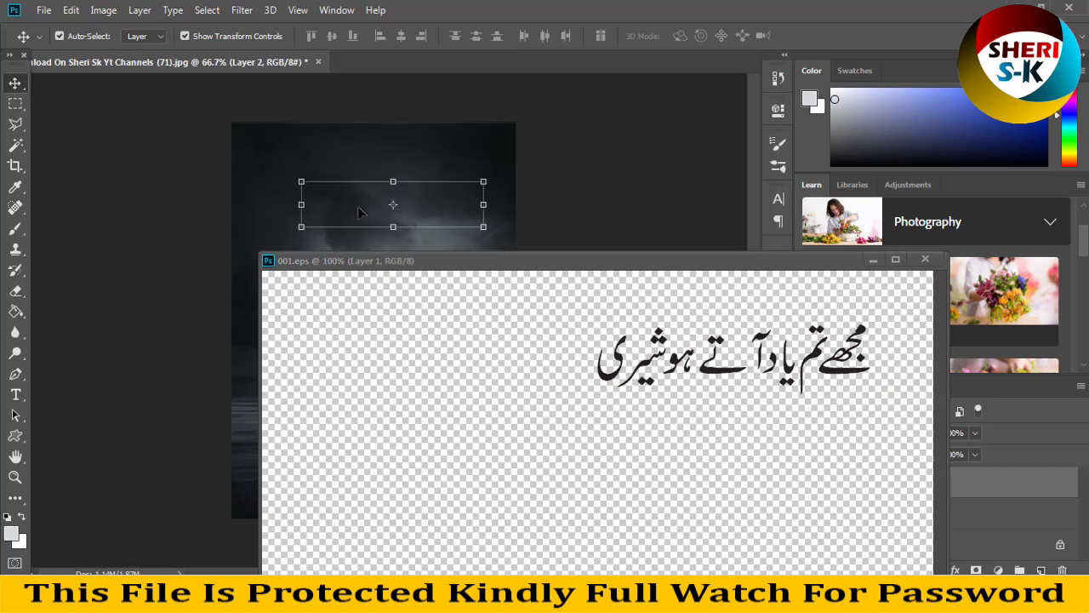
click(873, 260)
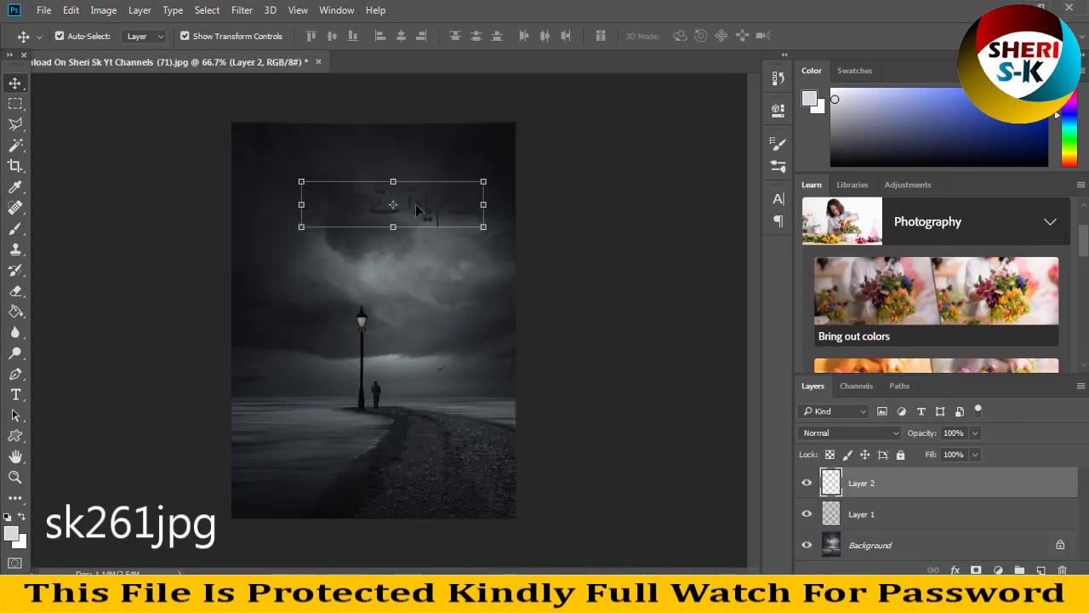
Apply a white (ffffff) Color Overlay layer style to Layer 2
click(955, 569)
click(965, 486)
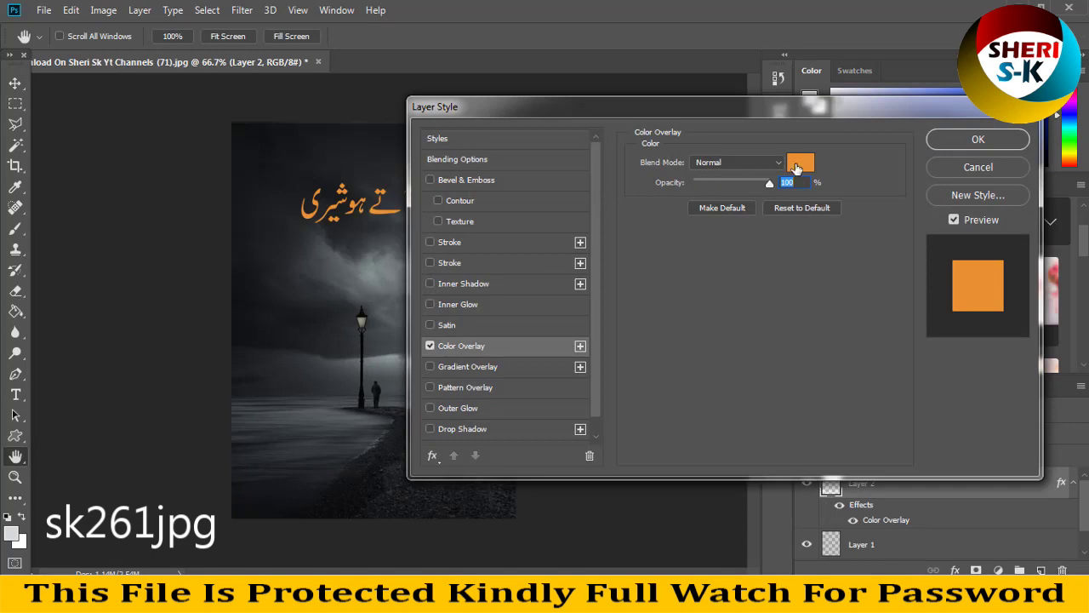
click(797, 165)
text(ffffff)
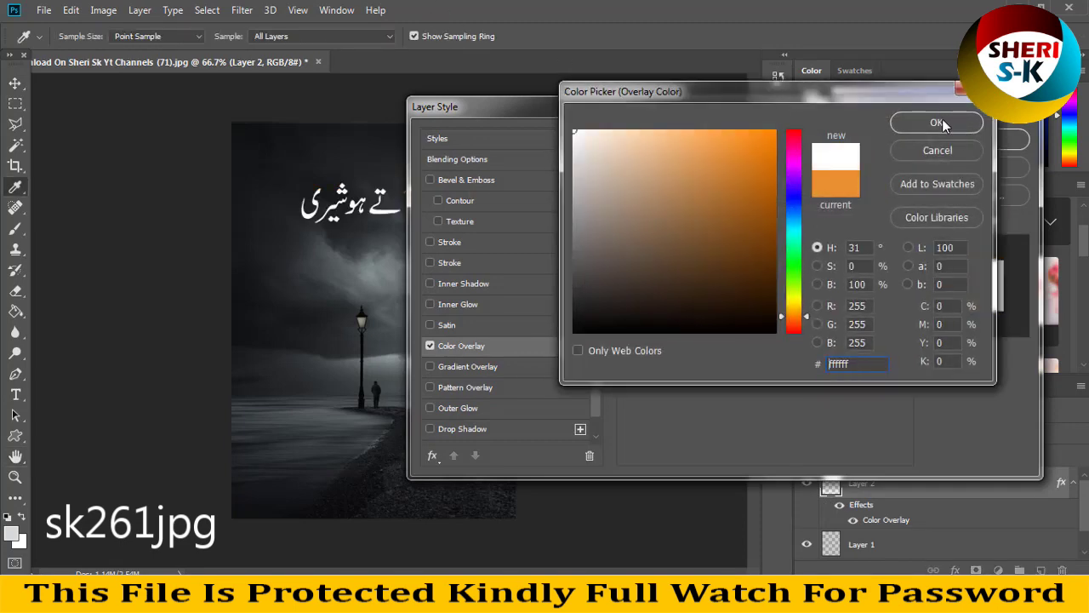
click(943, 124)
click(972, 138)
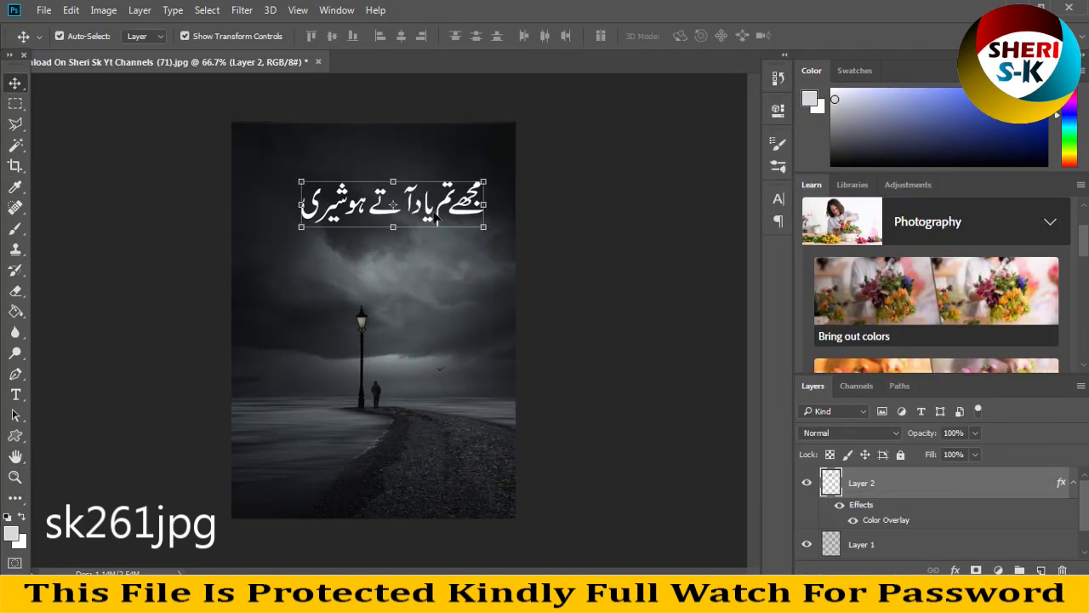
Move the Urdu line to the top, scale it up about 135%, and centre it
drag(437, 219, 424, 163)
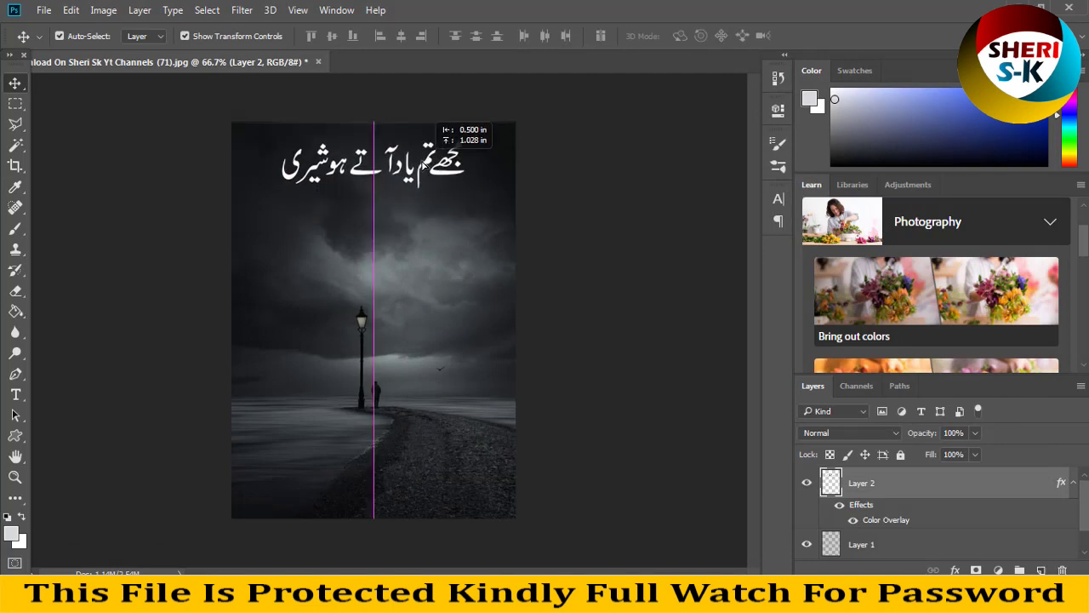
drag(424, 164, 408, 162)
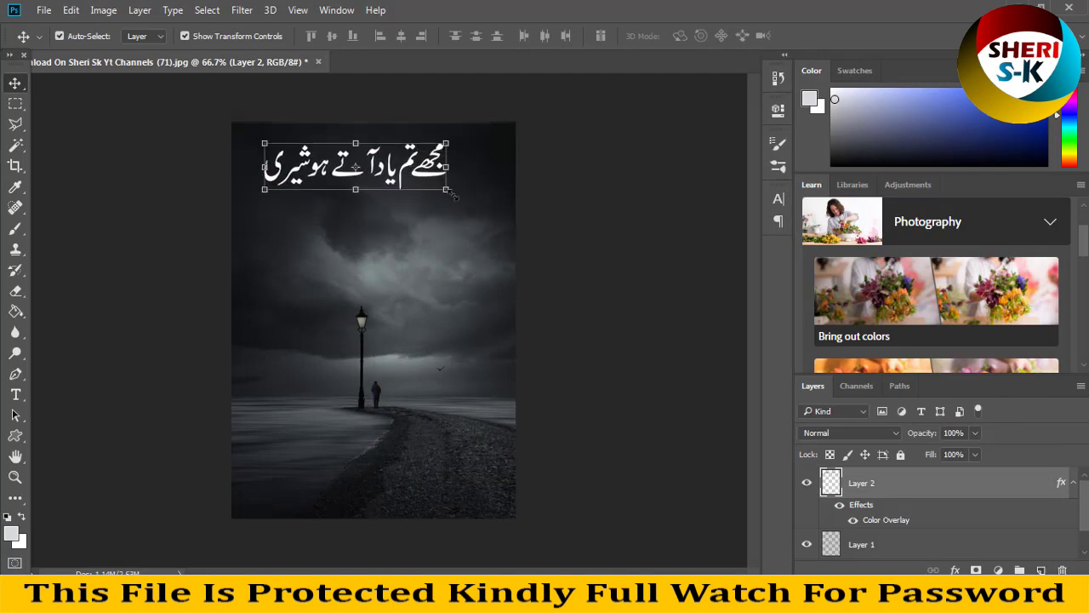
drag(449, 195, 508, 210)
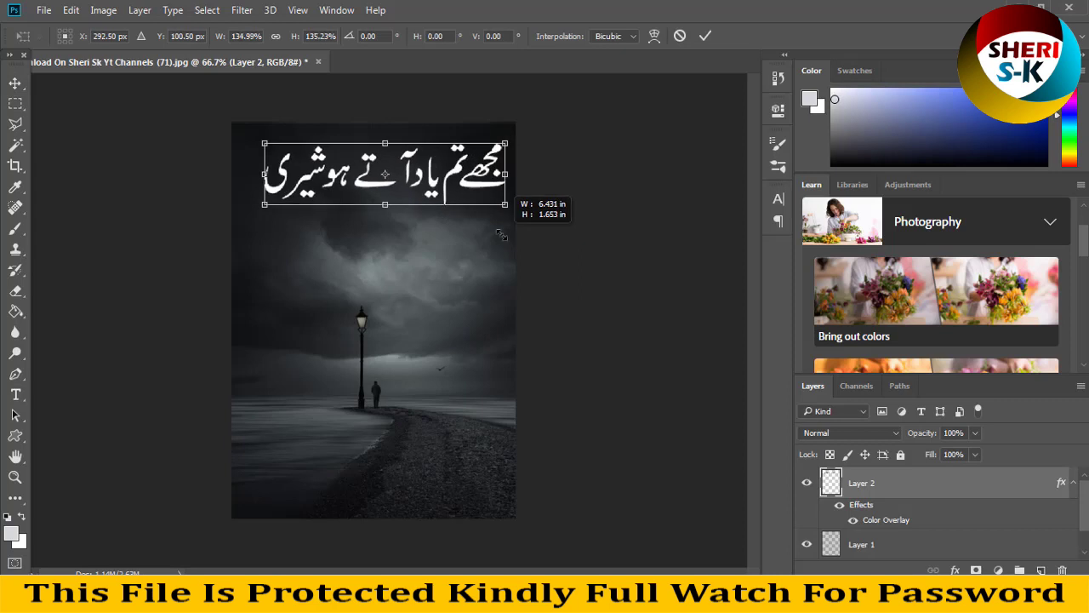
key(Return)
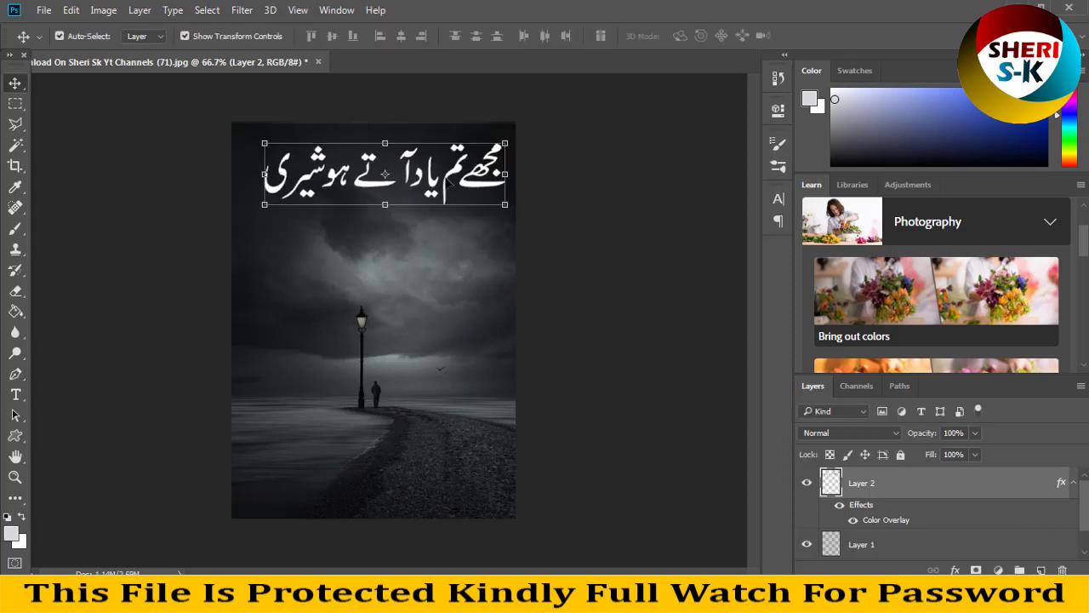
drag(498, 149, 485, 149)
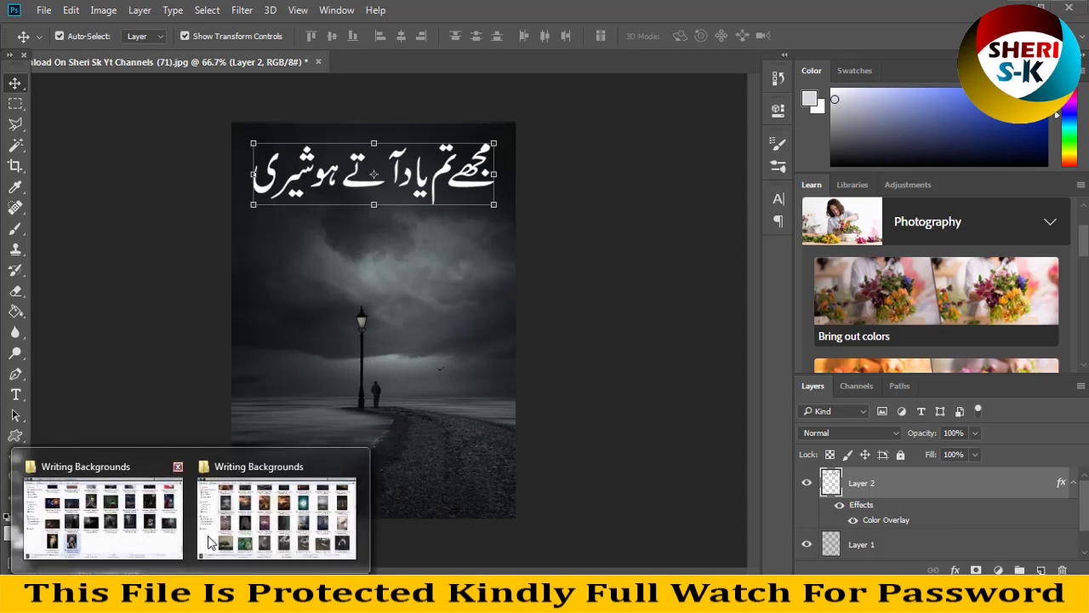
Preview background image 121 and its neighbours in Photo Viewer, then close it
click(281, 510)
scroll(335, 467, down, 5)
double_click(334, 467)
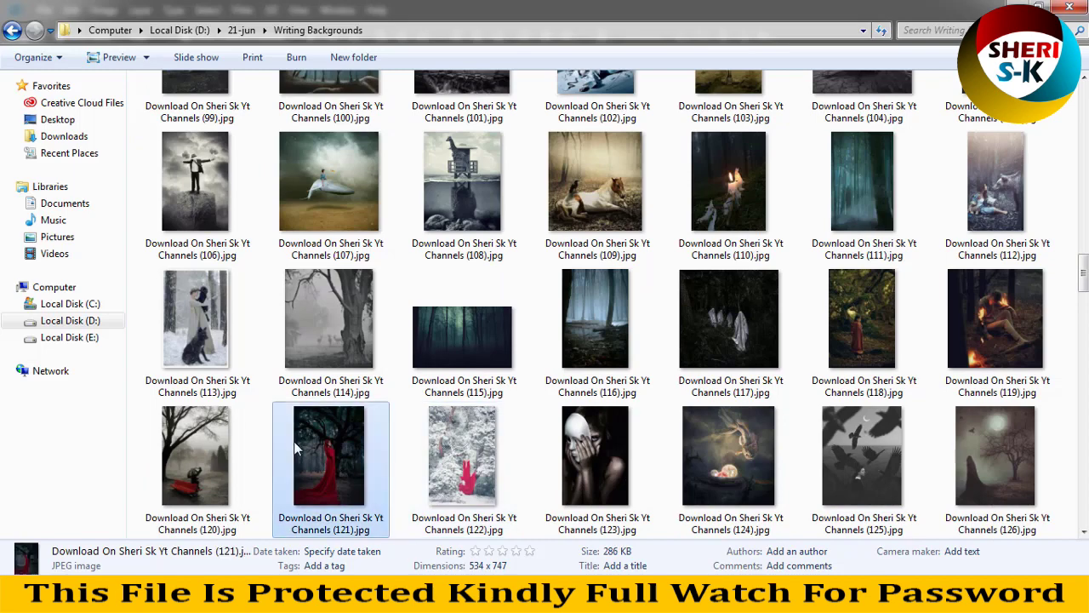
key(Left)
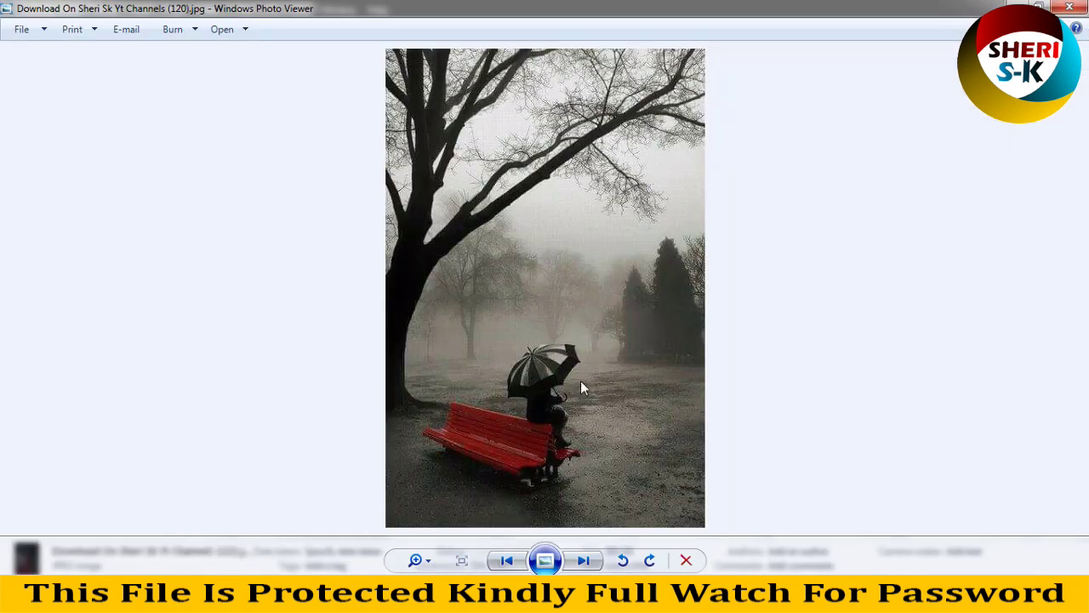
key(Right)
key(Right)
key(Right)
key(Right)
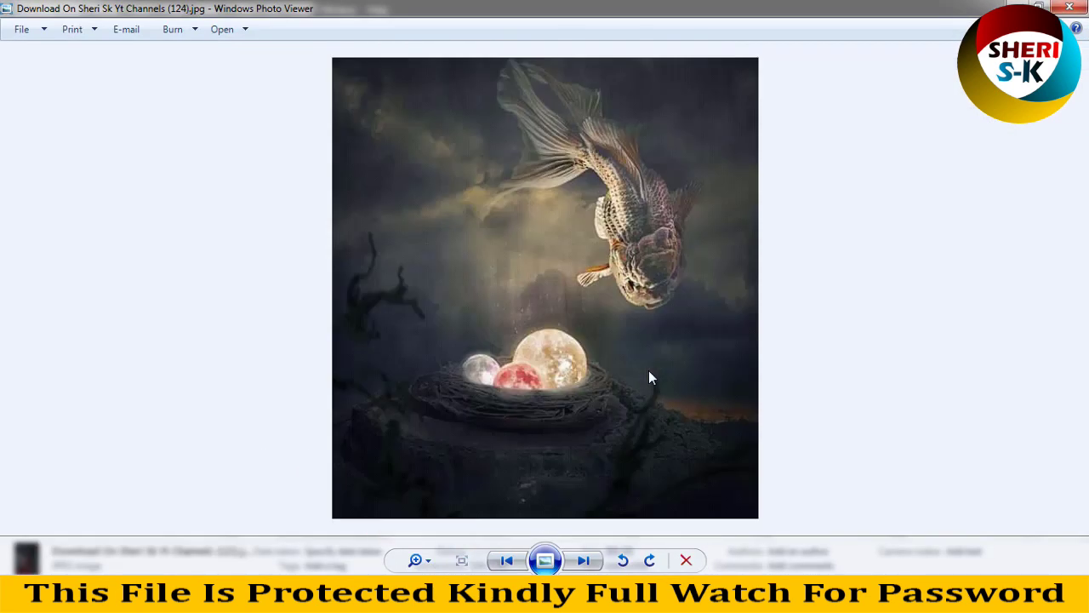
key(Right)
key(Right)
key(Right)
key(Right)
key(Right)
key(Right)
key(Right)
key(Right)
key(Right)
key(Right)
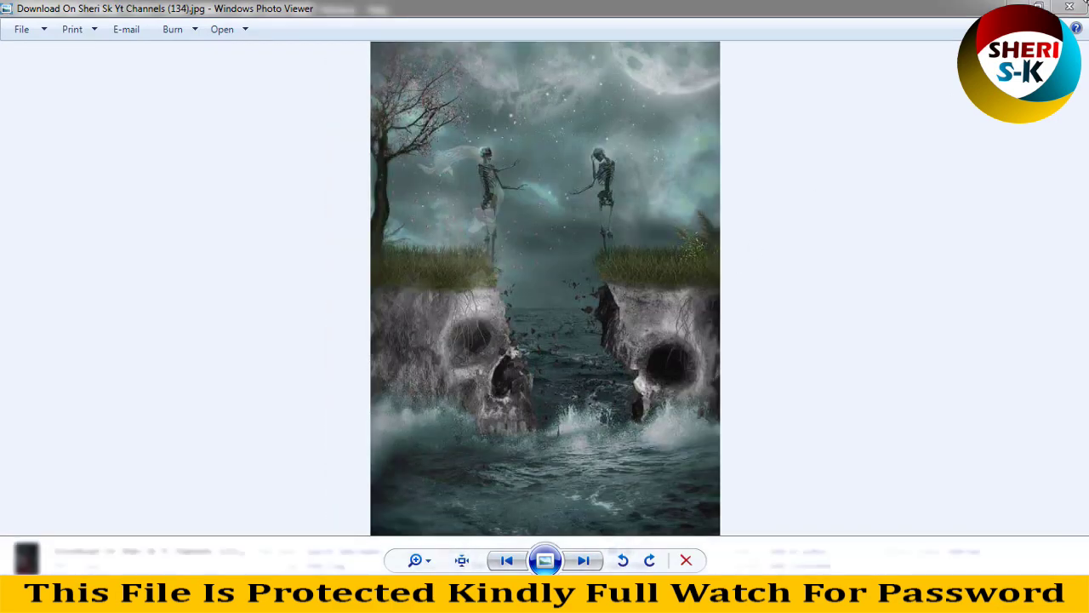
click(1082, 6)
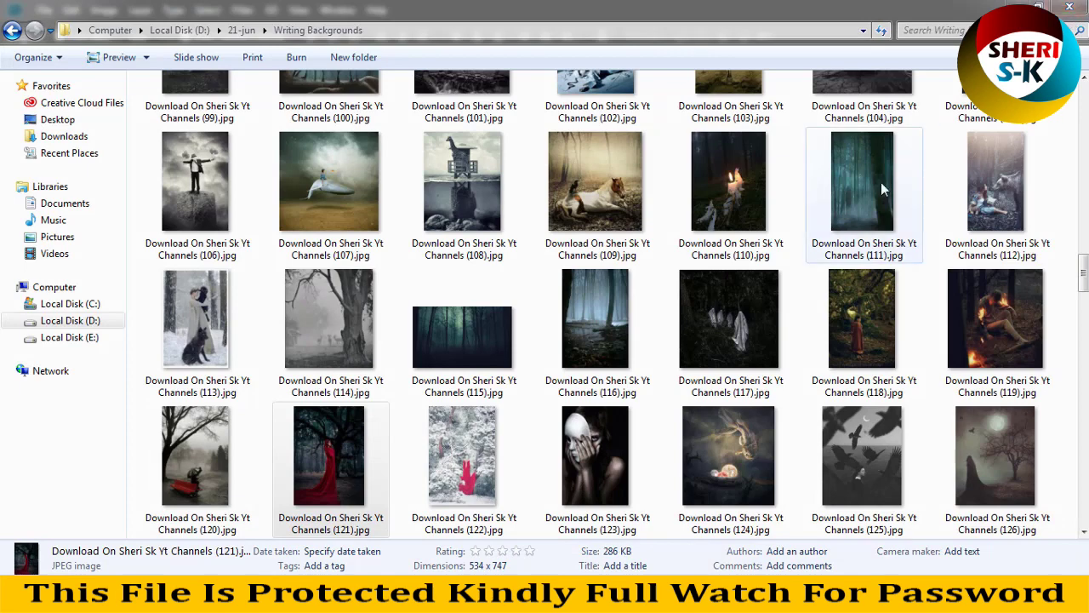